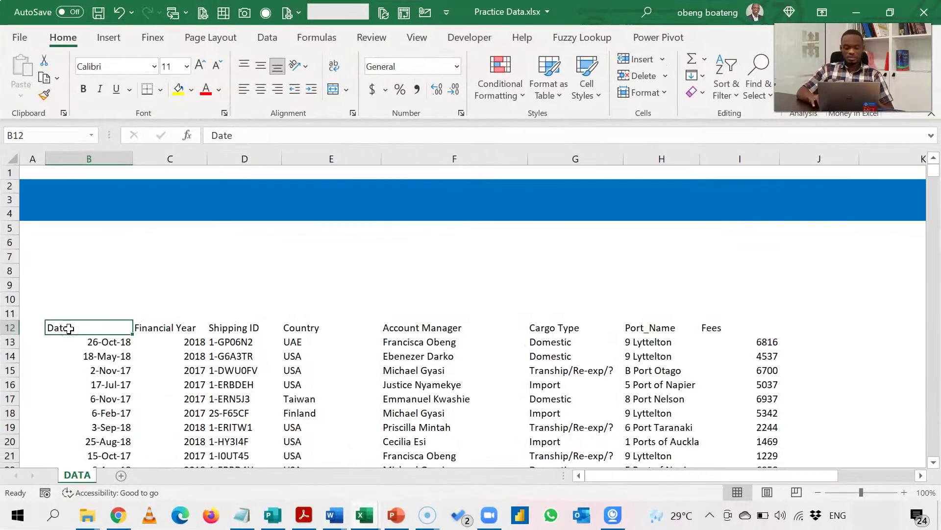
- Select the header row B12:I12 and make it bold
key("shift+Right")
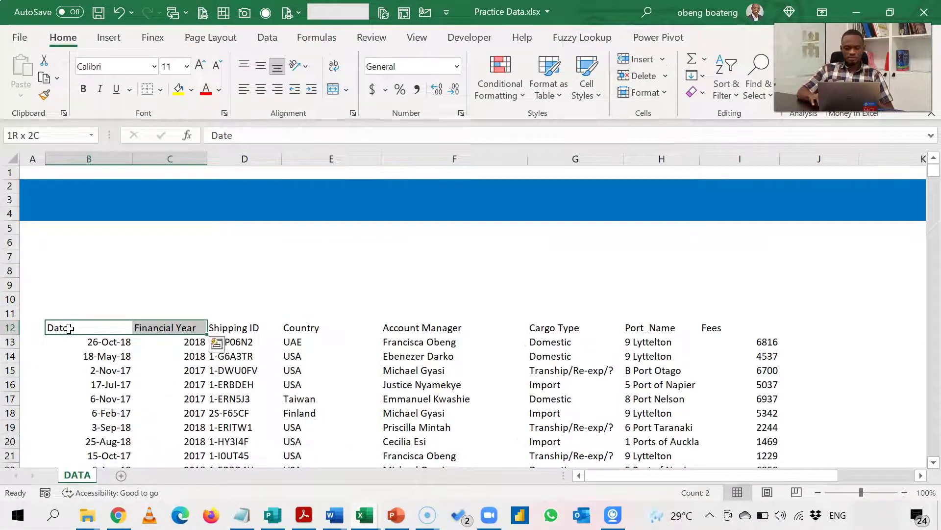
key("shift+Right")
key("shift+Right")
key("shift+Right")
key("shift+Right")
key("shift+Right")
key("shift+Right")
key("ctrl+b")
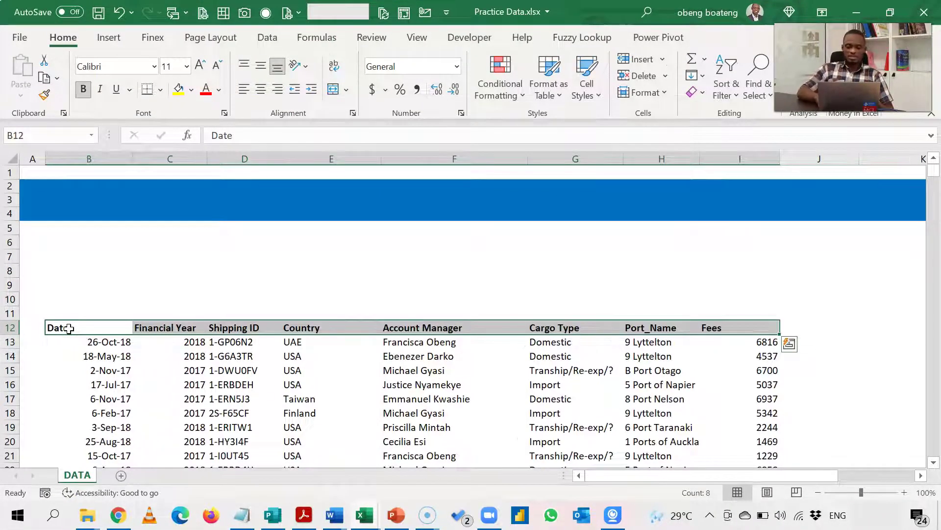
- Apply All Borders to every cell of B12:I1210
key("ctrl+shift+Down")
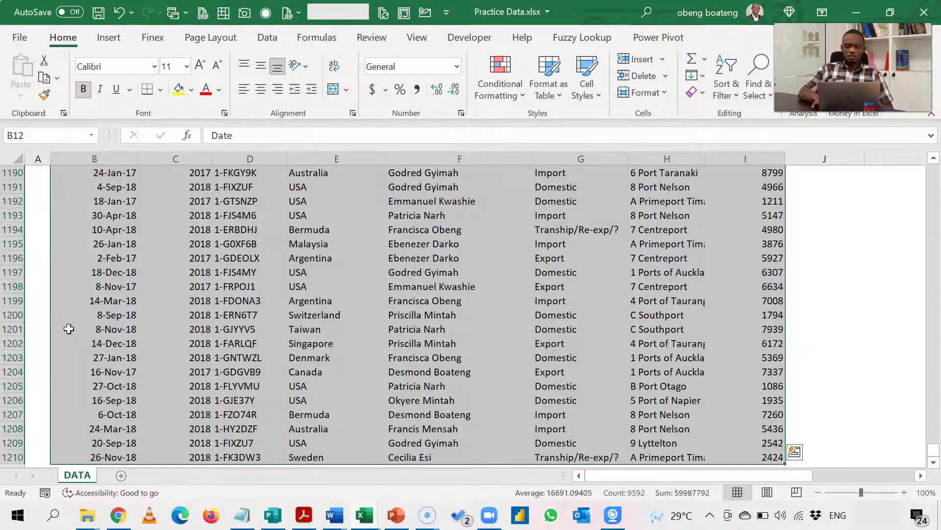
key("alt")
key("h")
key("b")
key("a")
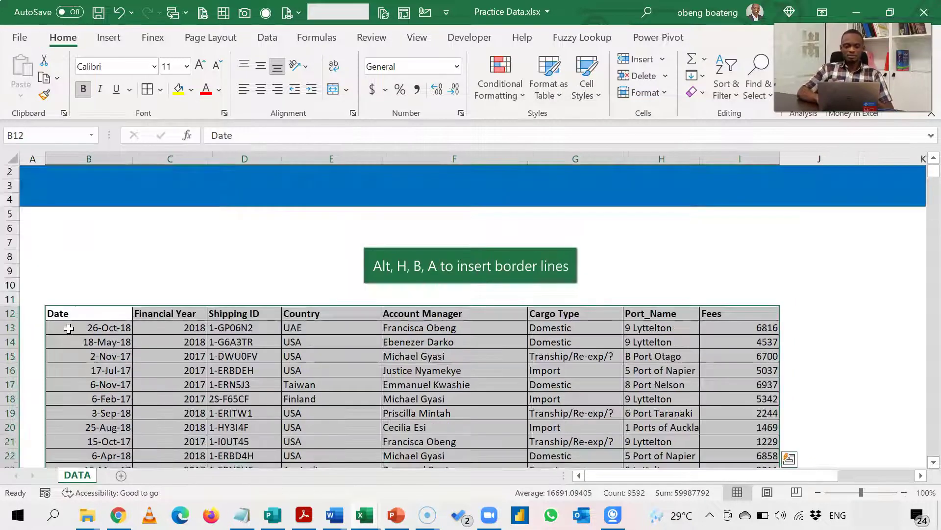
- Step through row 14's values and up into the empty row 7 above the table
key("Down")
key("Down")
key("Right")
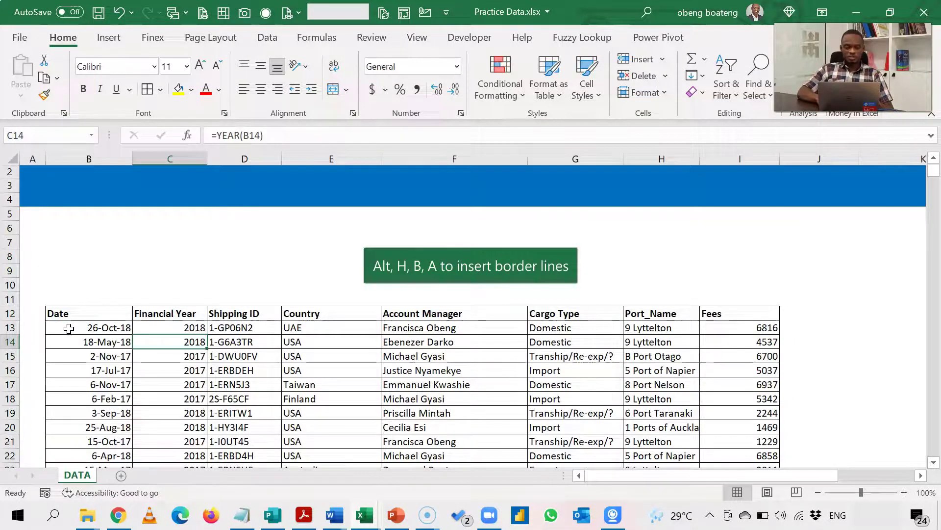
key("Right")
key("Right")
key("Right")
key("Right")
key("Right")
key("Right")
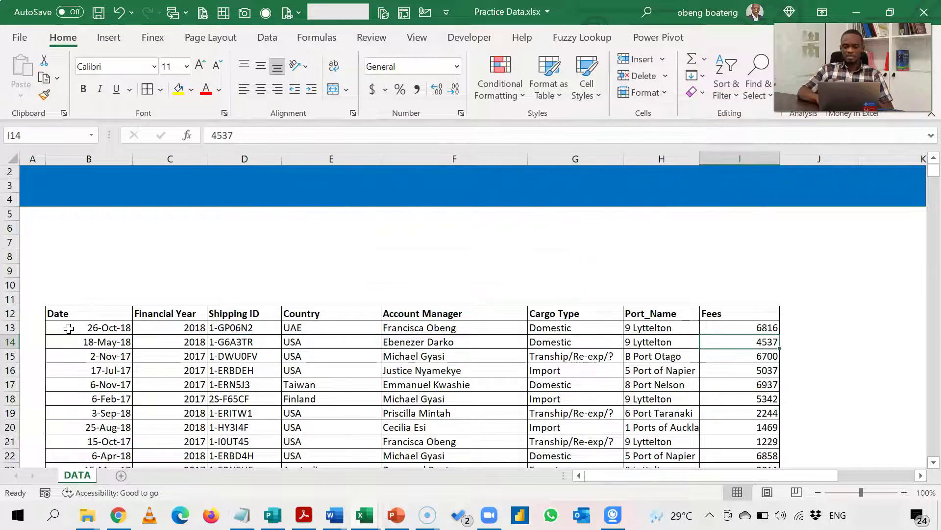
key("Left")
key("Left")
key("Left")
key("Left")
key("Left")
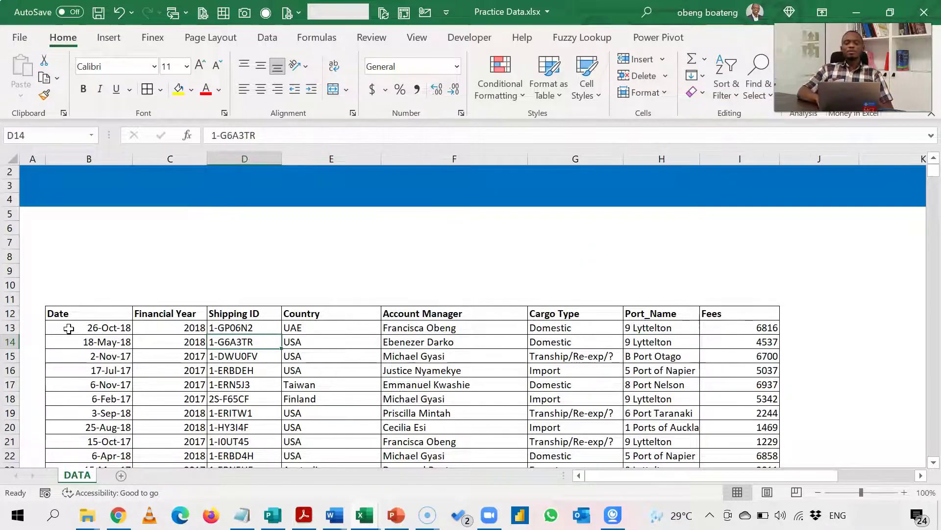
key("Up")
key("Up")
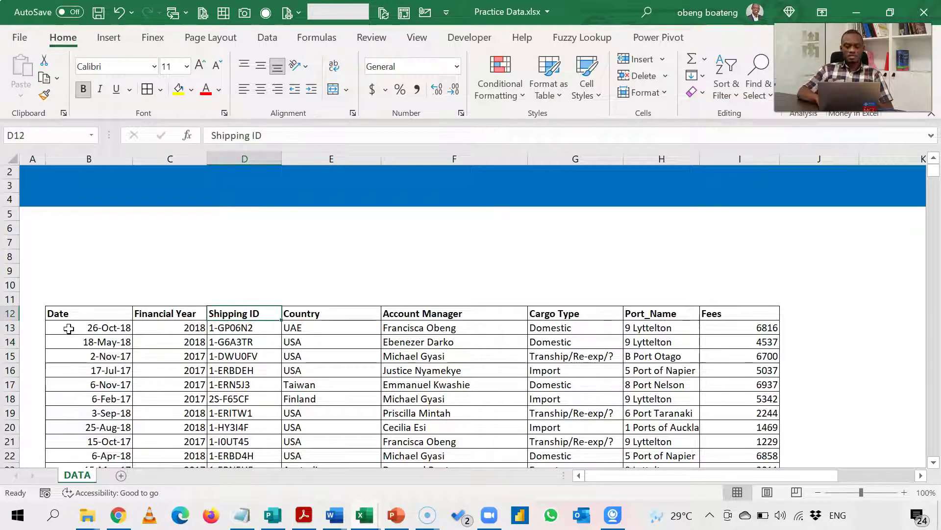
key("Up")
key("Up")
key("Up")
key("Up")
key("Up")
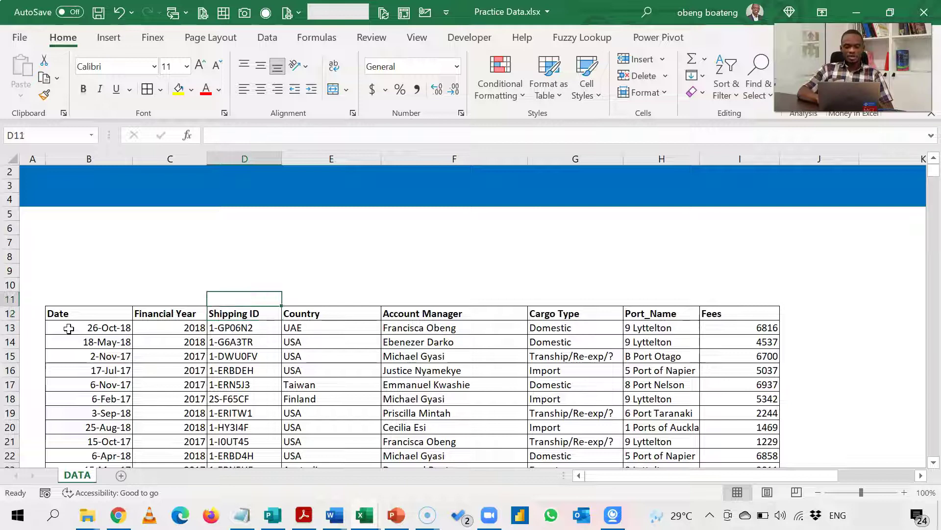
key("Right")
key("Right")
key("Right")
key("Right")
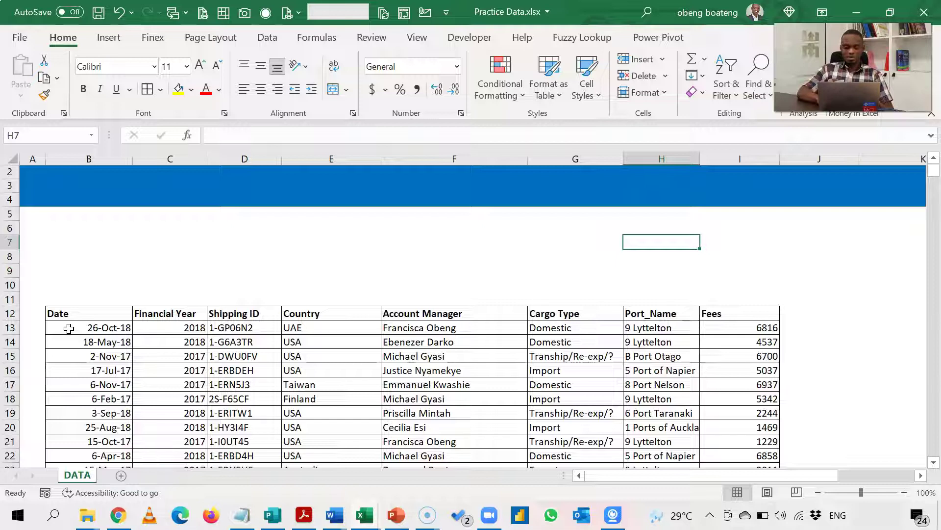
key("Right")
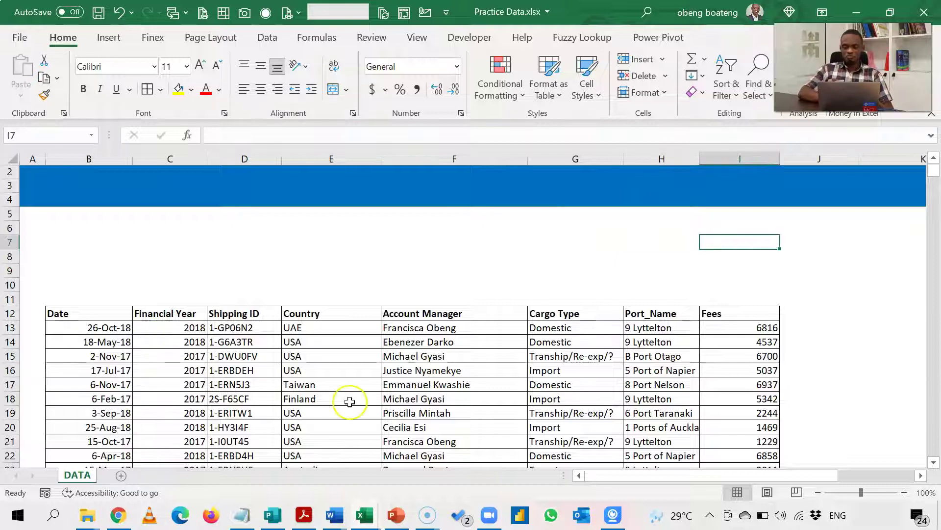
- Check cells in rows 13–14, ending on the first date, 26-Oct-18
left_click(743, 343)
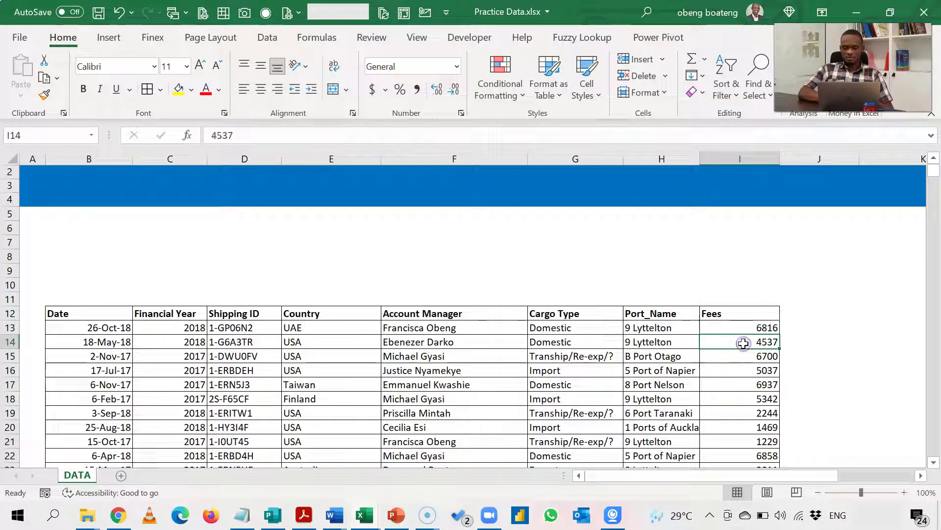
left_click(440, 252)
left_click(542, 342)
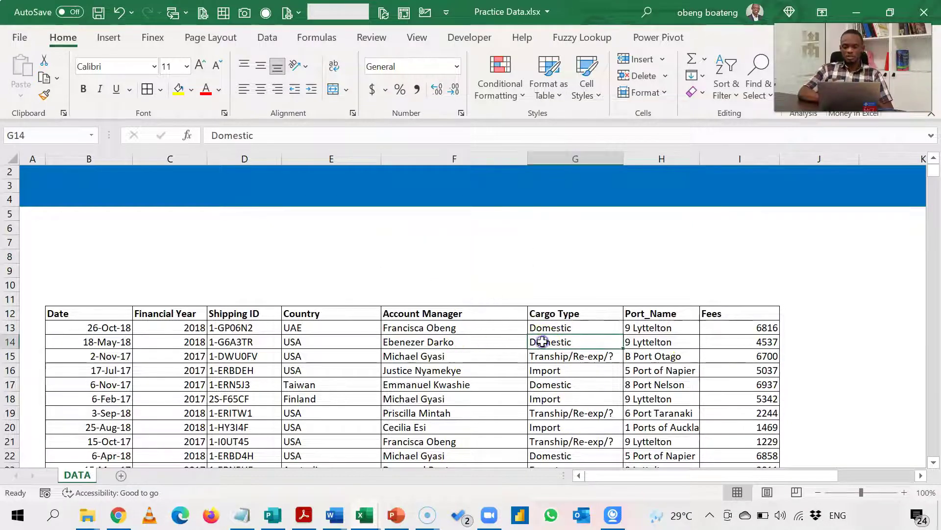
key("Right")
key("Right")
key("Right")
key("Right")
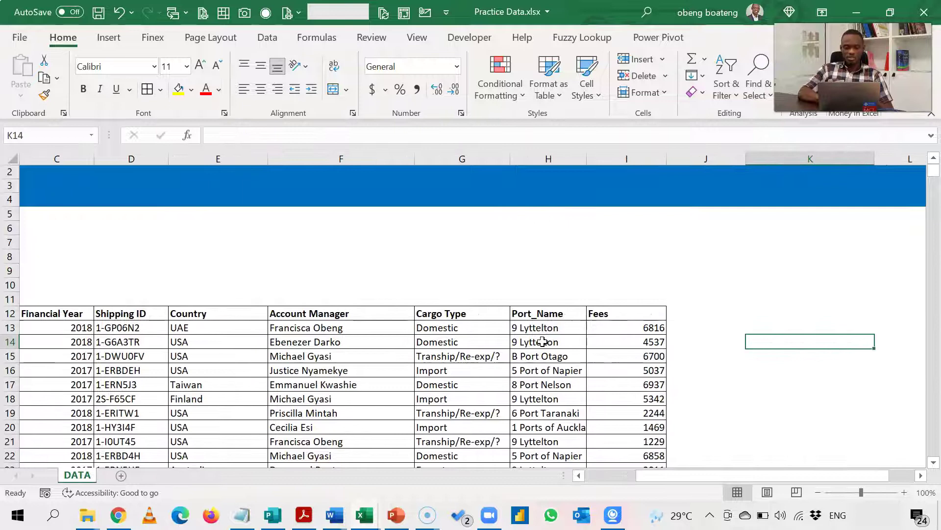
left_click(523, 329)
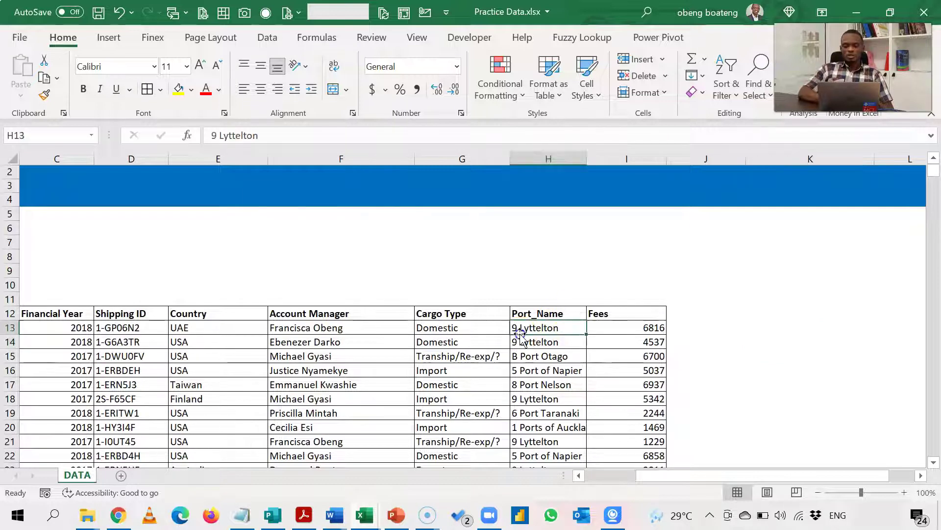
key("Left")
key("Left")
key("Left")
key("Left")
key("Left")
key("Left")
key("Left")
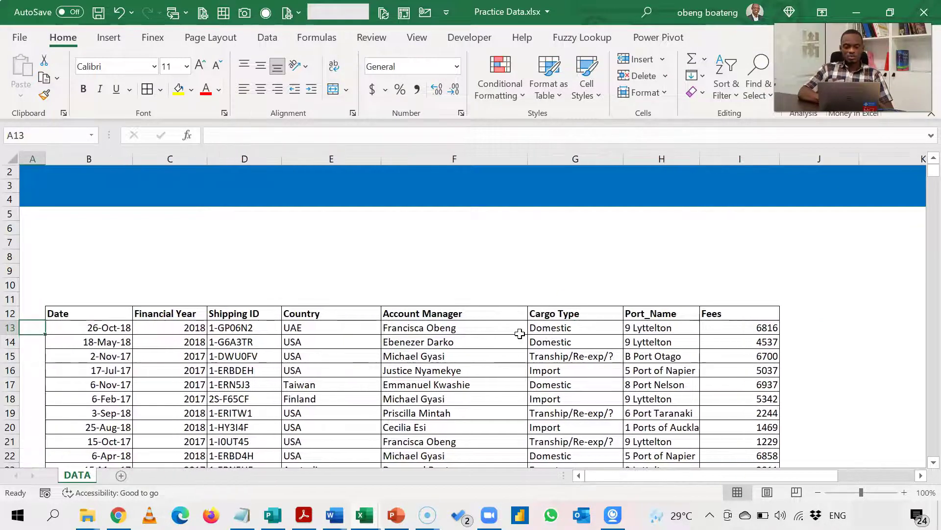
key("Right")
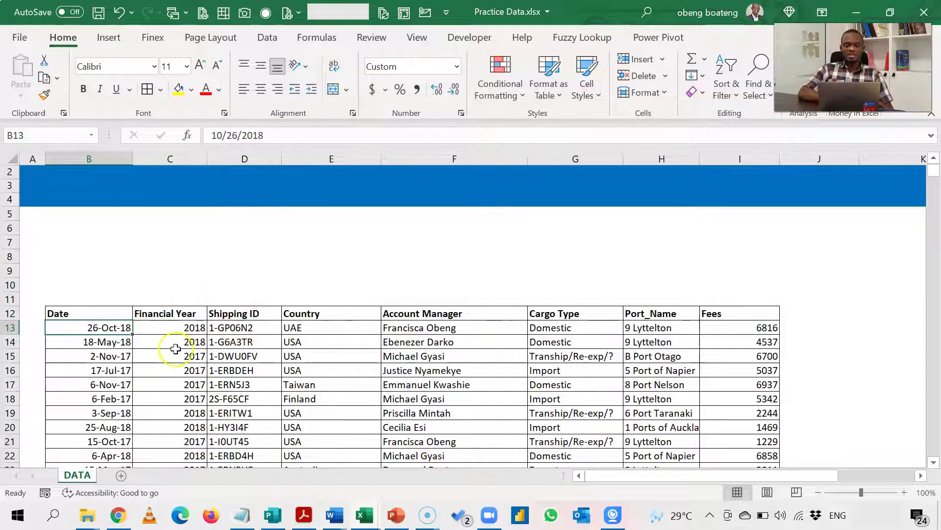
- Convert $B$12:$I$1210 into Table1 with My table has headers ticked
left_click(228, 357)
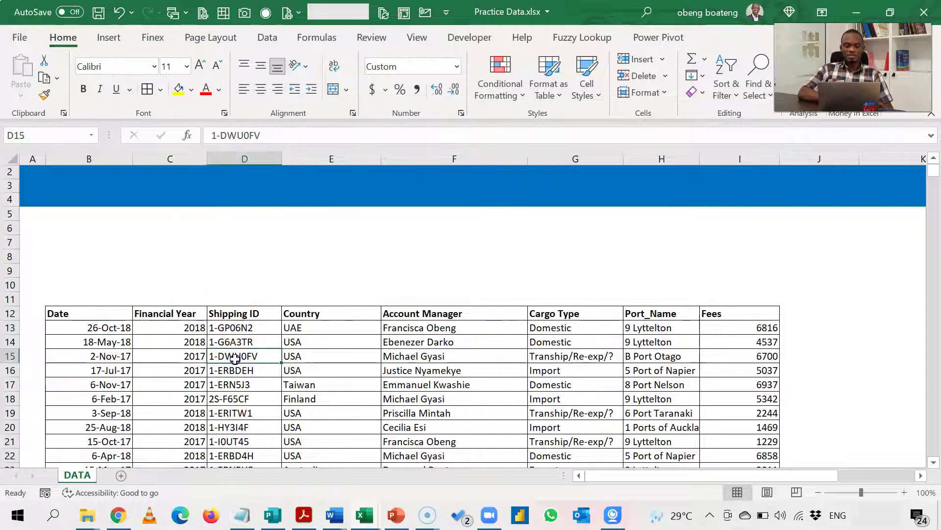
left_click(117, 40)
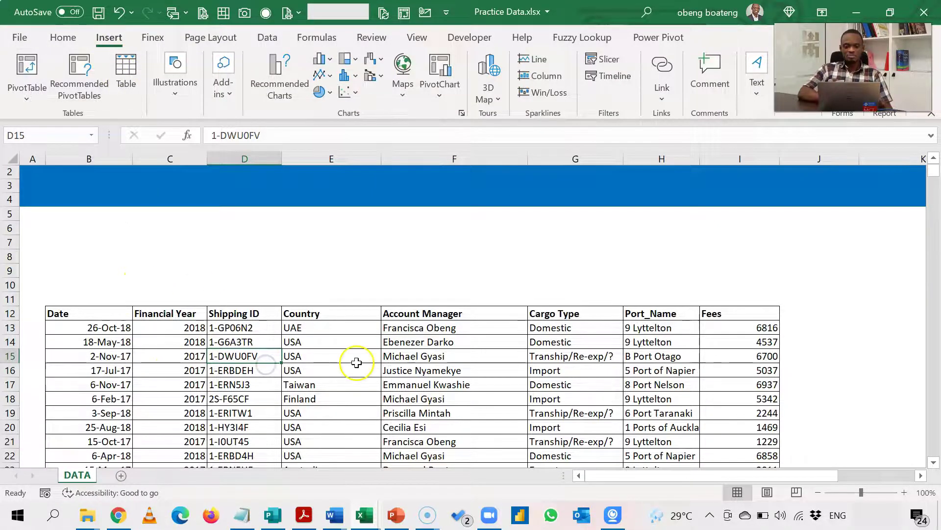
key("ctrl+t")
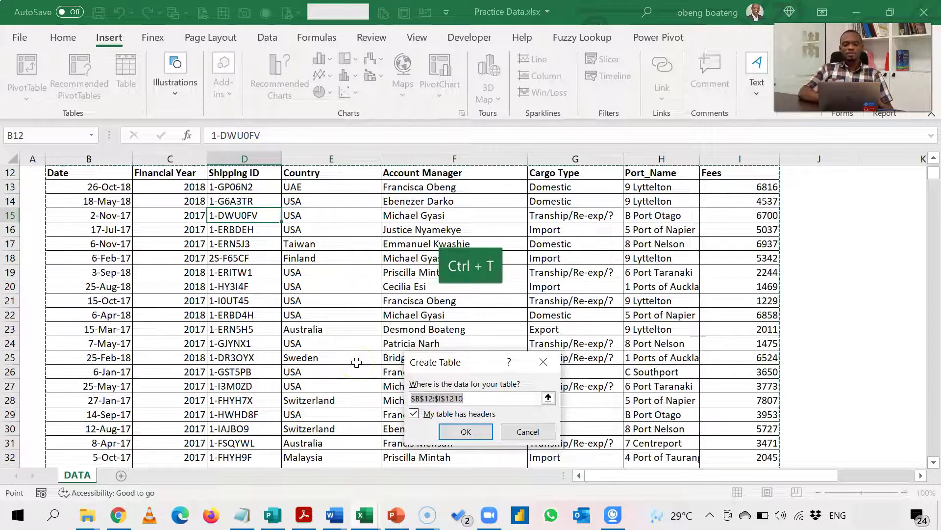
left_click(453, 434)
left_click(359, 297)
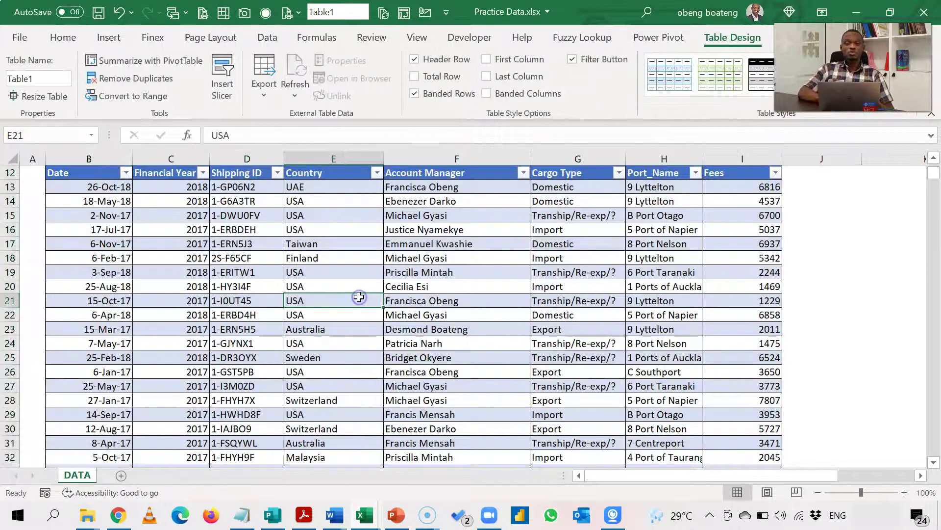
key("Up")
key("Up")
key("Up")
key("Up")
key("Up")
key("Up")
key("Up")
key("Up")
key("Up")
key("Up")
key("Up")
key("Up")
key("Up")
key("Up")
key("Up")
key("Up")
key("Up")
key("Down")
key("Down")
key("Down")
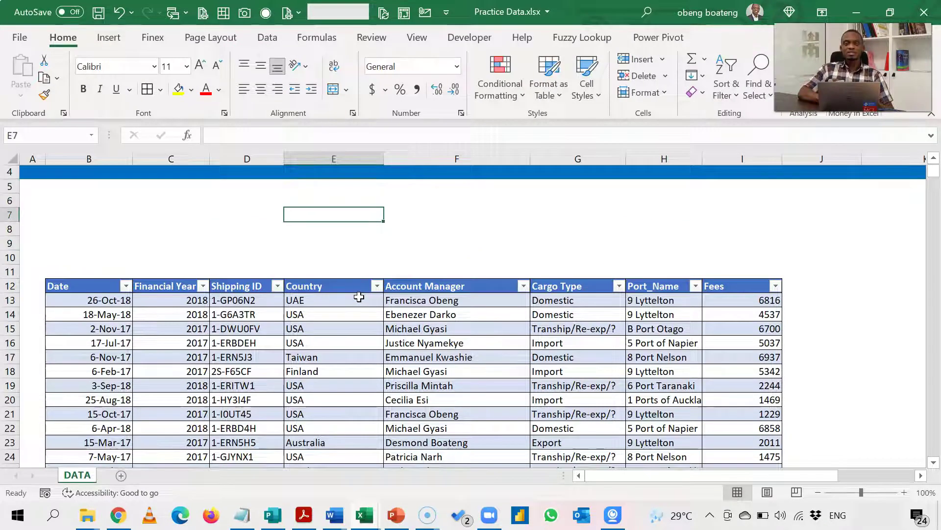
key("Down")
key("Down")
key("Down")
key("Down")
key("Down")
key("Down")
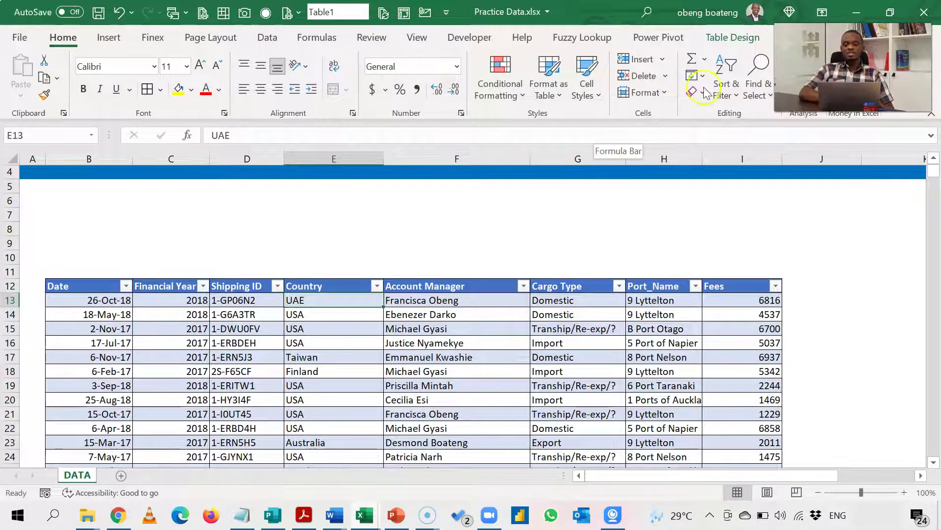
left_click(732, 38)
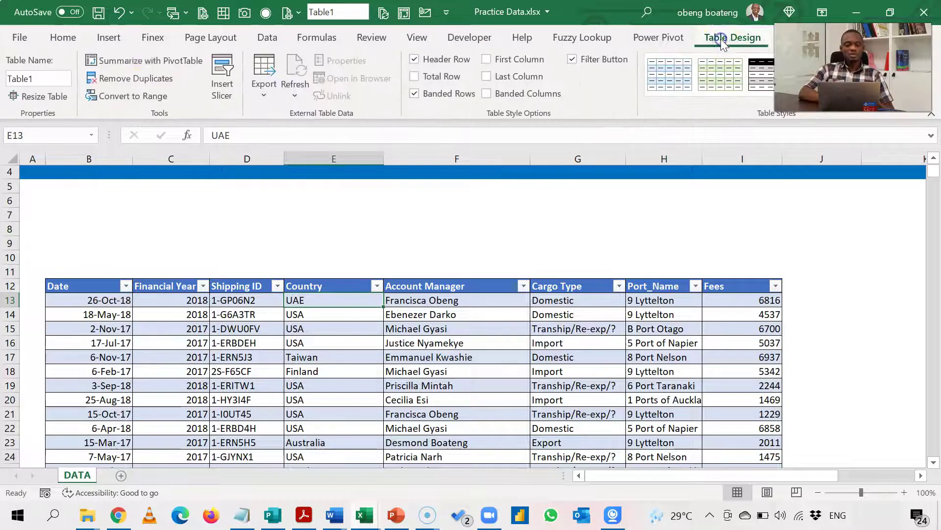
left_click(49, 79)
type("Sa")
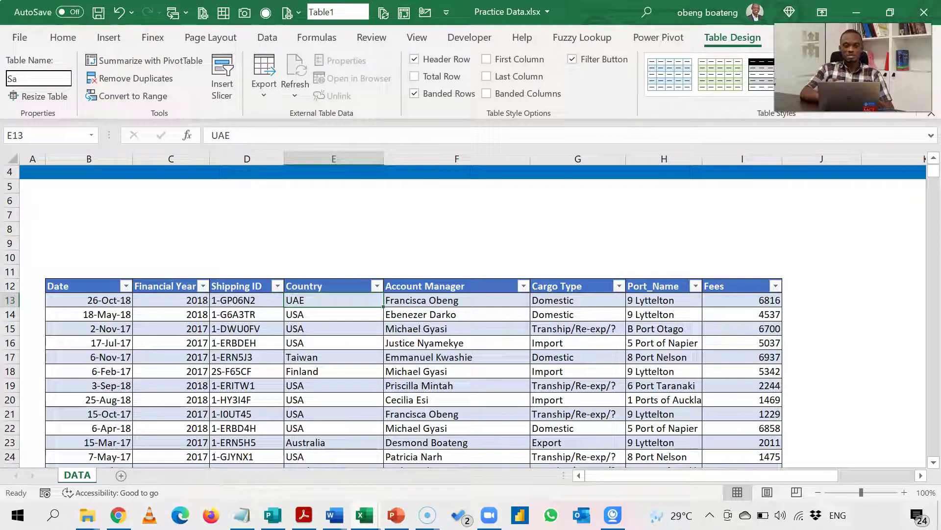
key("Return")
left_click(270, 225)
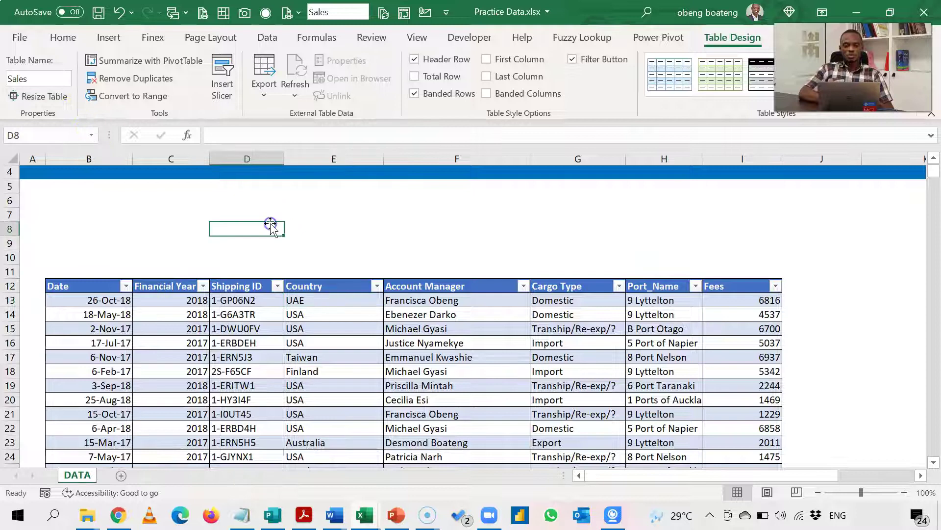
type("=Sales")
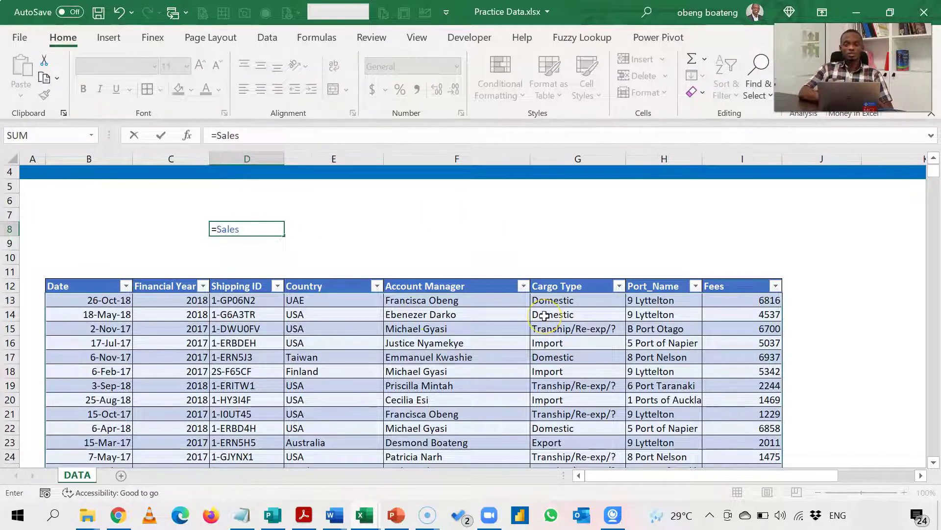
key("Escape")
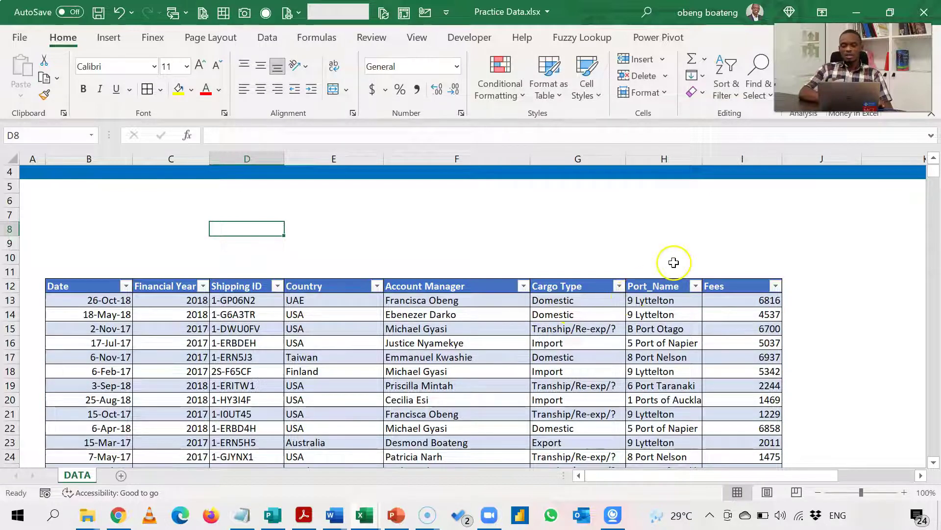
- Enter =MAX(Sales[Fees]) in I9
left_click(729, 238)
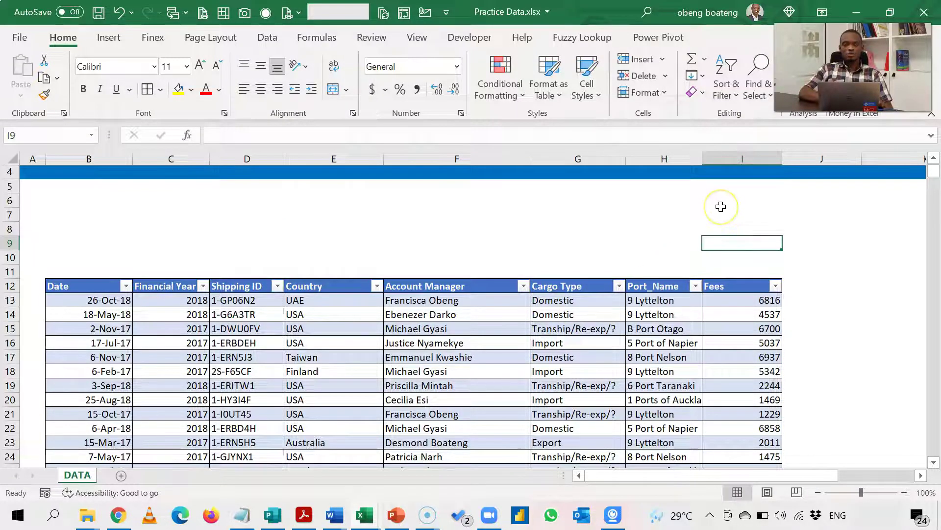
type("=")
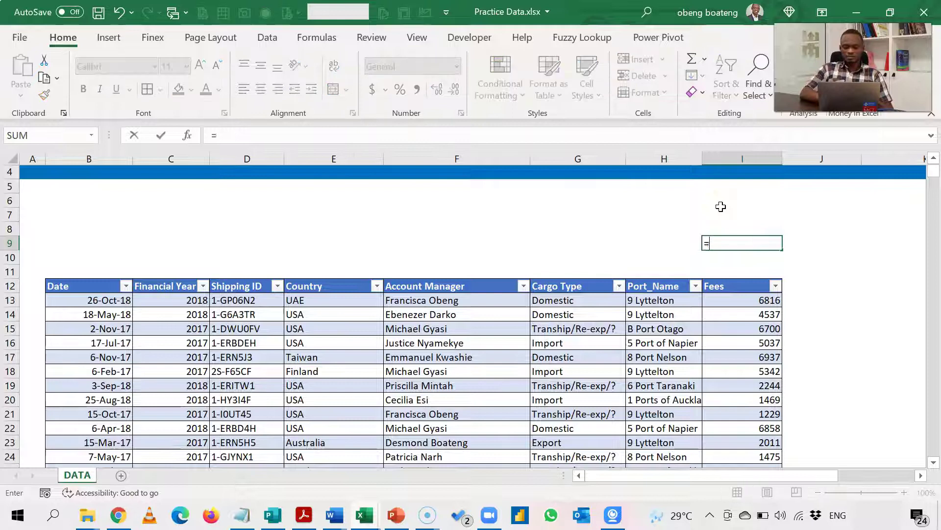
type("max")
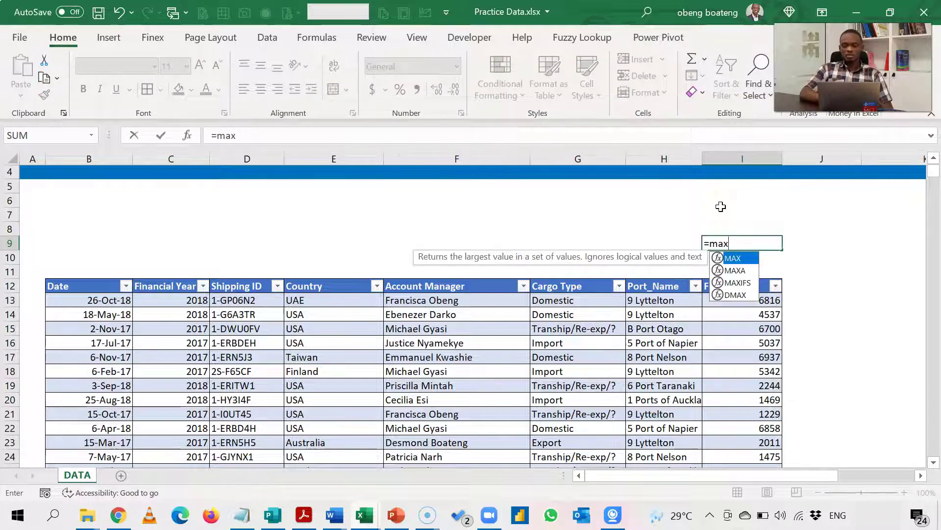
key("Tab")
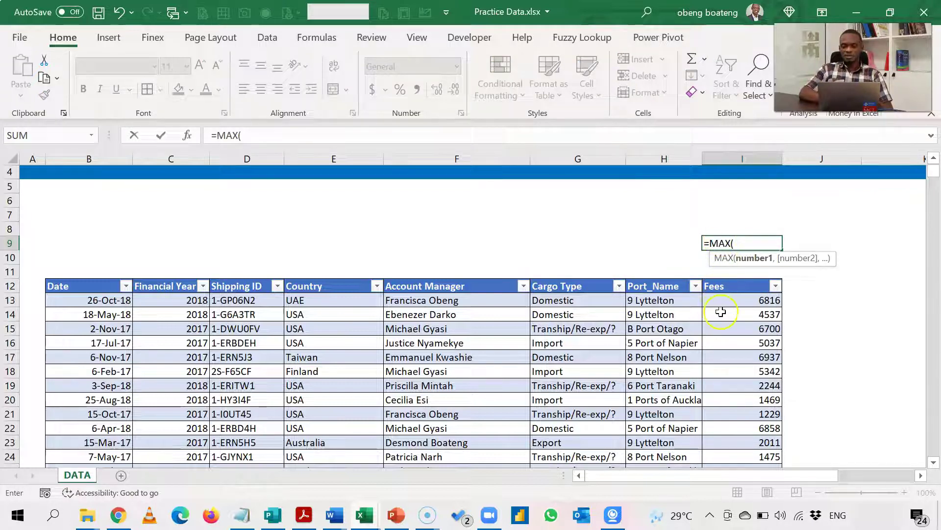
left_click(721, 288)
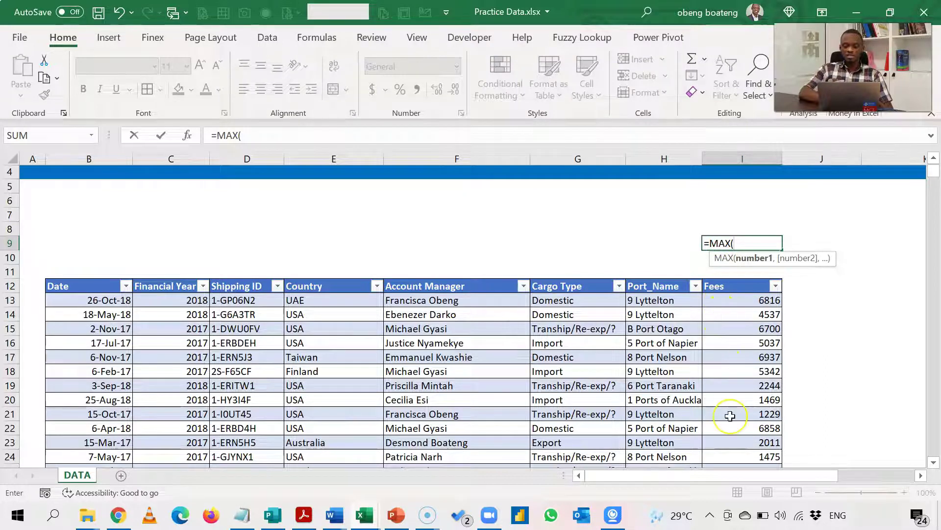
type("Sales")
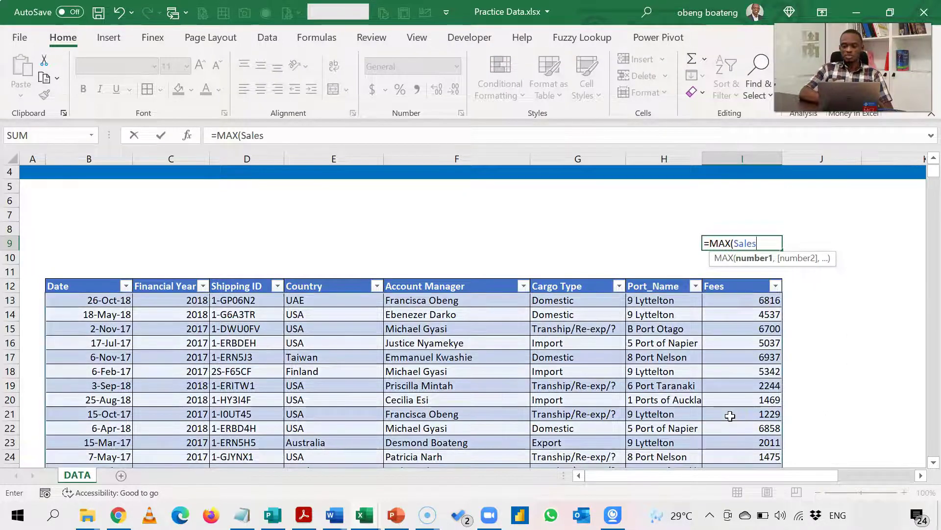
type("[Fe")
key("Tab")
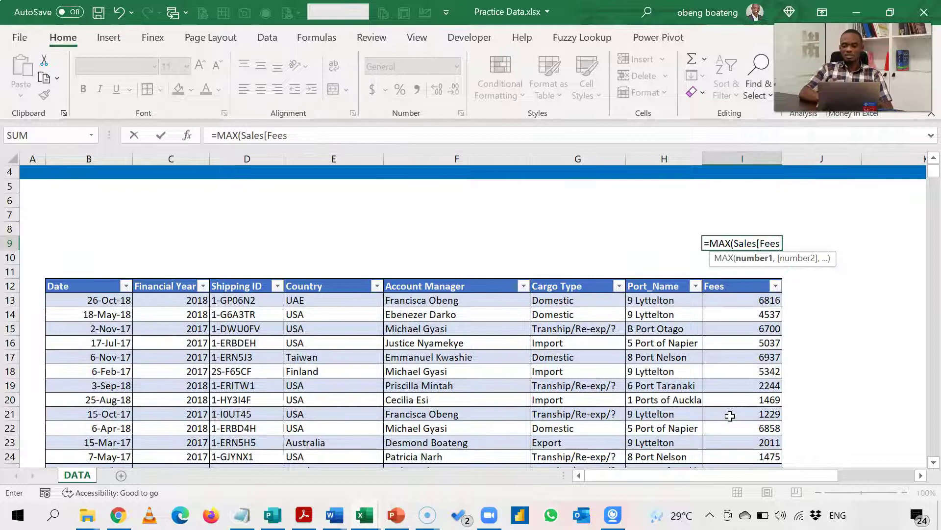
type(")")
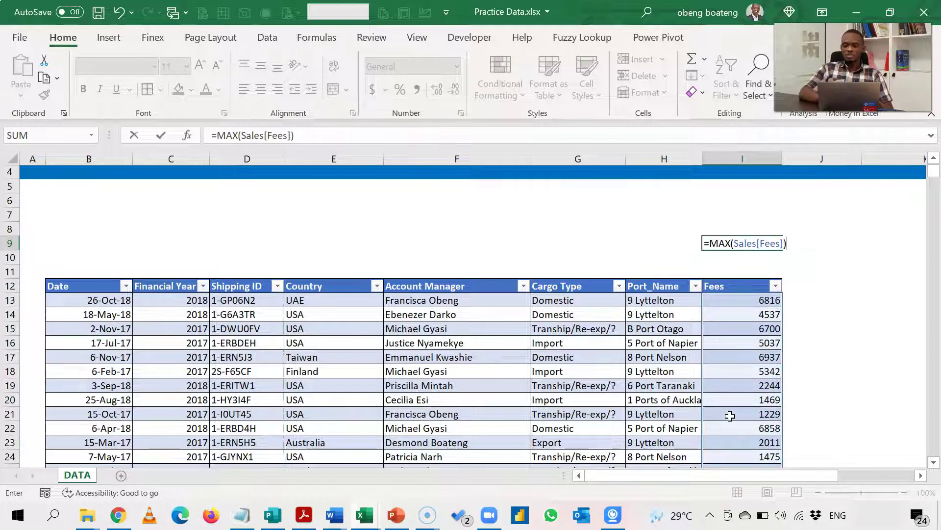
key("Return")
- Make I9 bold in Number format so it shows 8,996.00
key("Up")
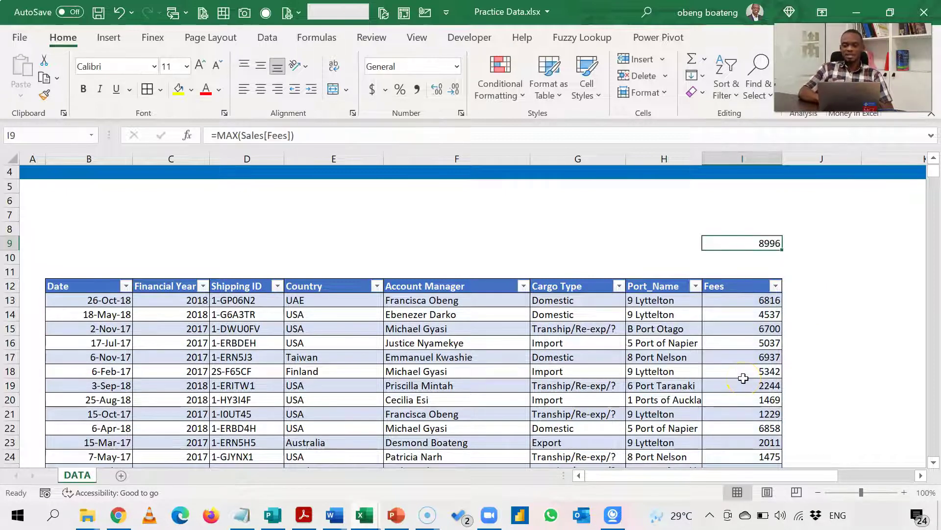
key("ctrl+b")
key("ctrl+shift+1")
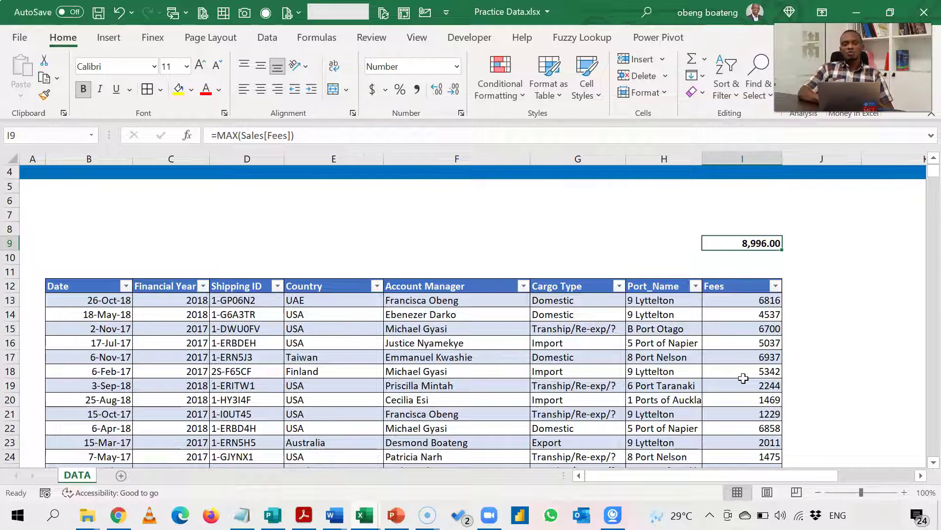
key("Left")
key("Left")
key("Left")
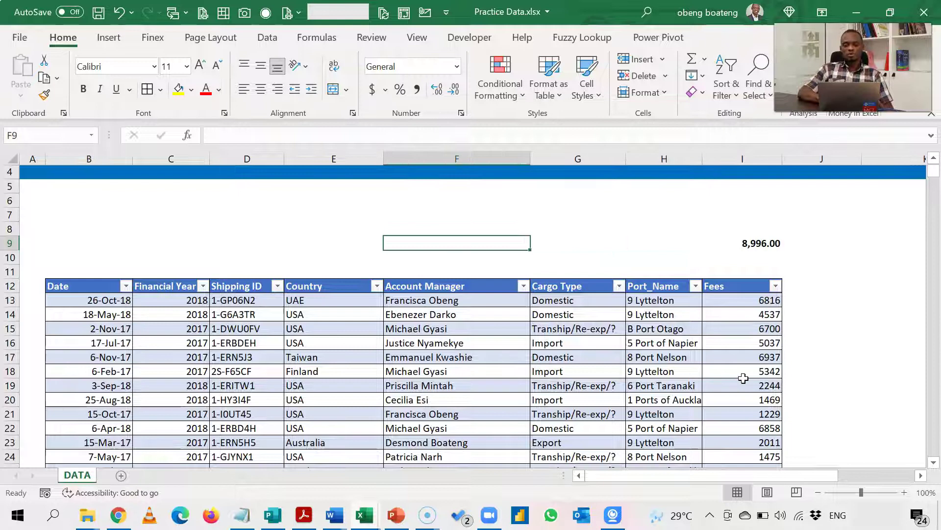
left_click(742, 242)
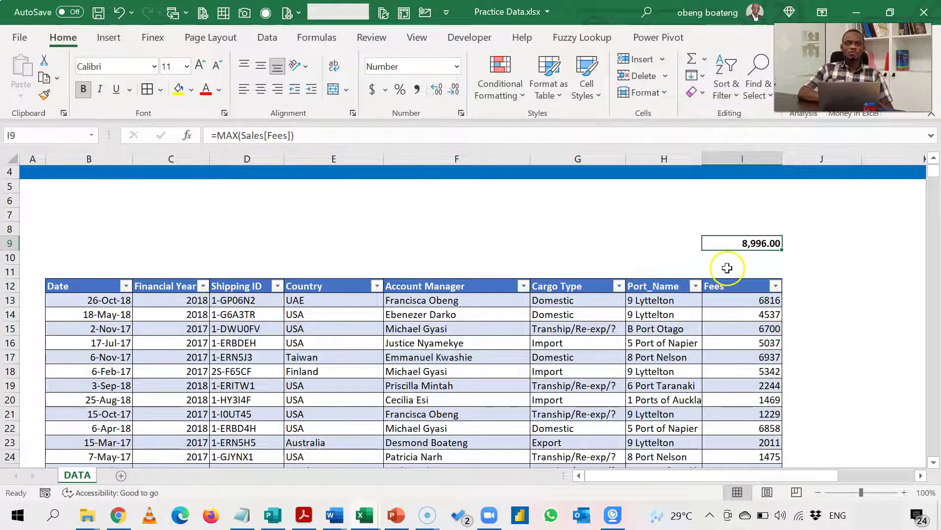
left_click(351, 212)
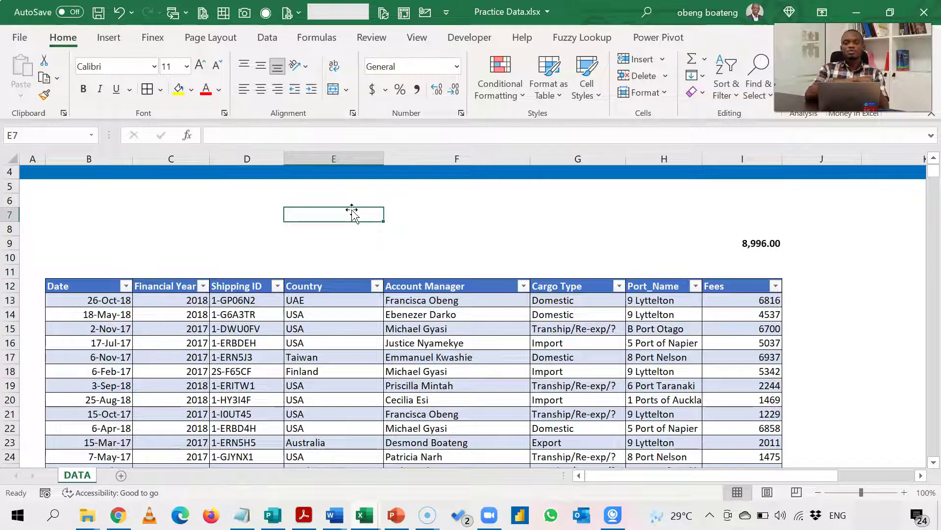
left_click_drag(725, 286, 718, 396)
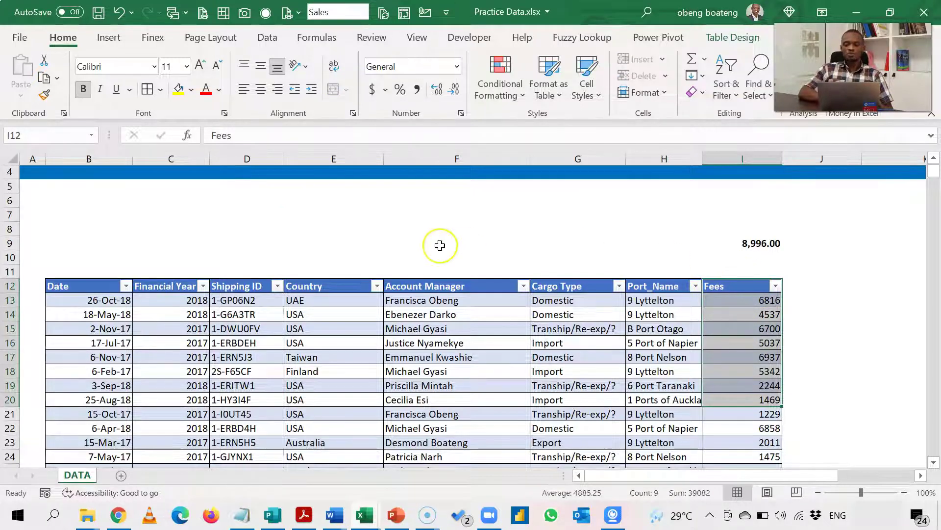
left_click(392, 228)
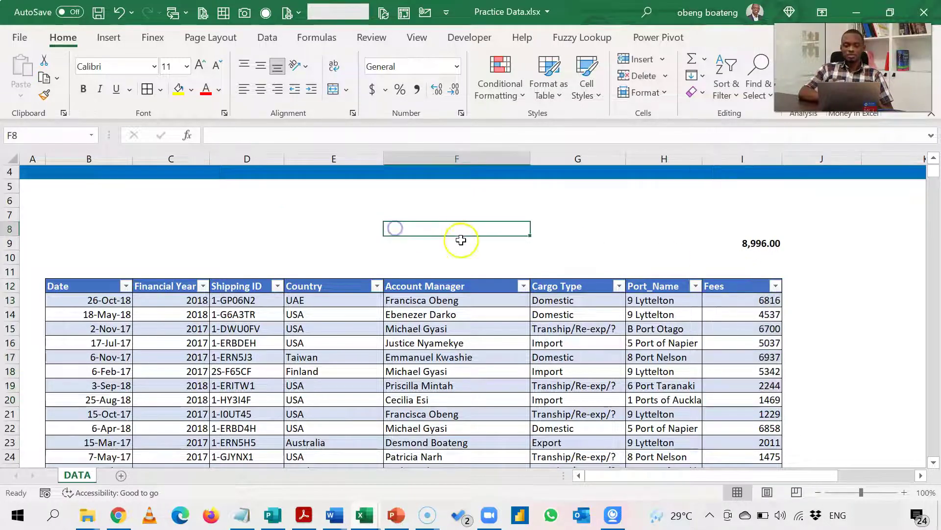
type("=vl")
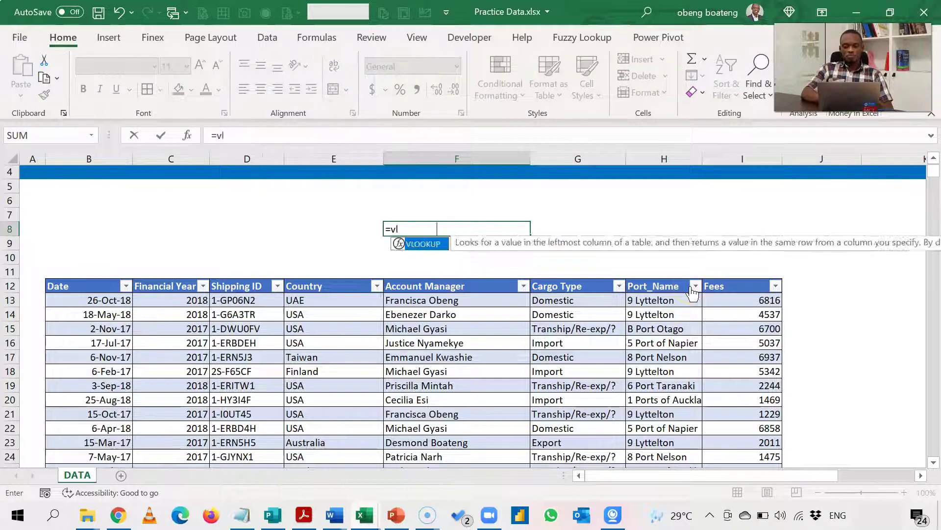
key("Tab")
left_click(773, 246)
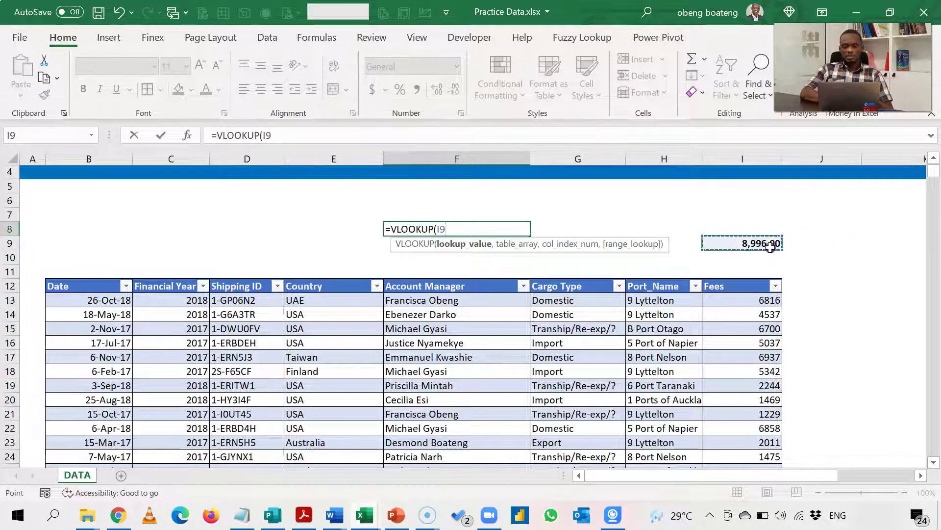
type(",t")
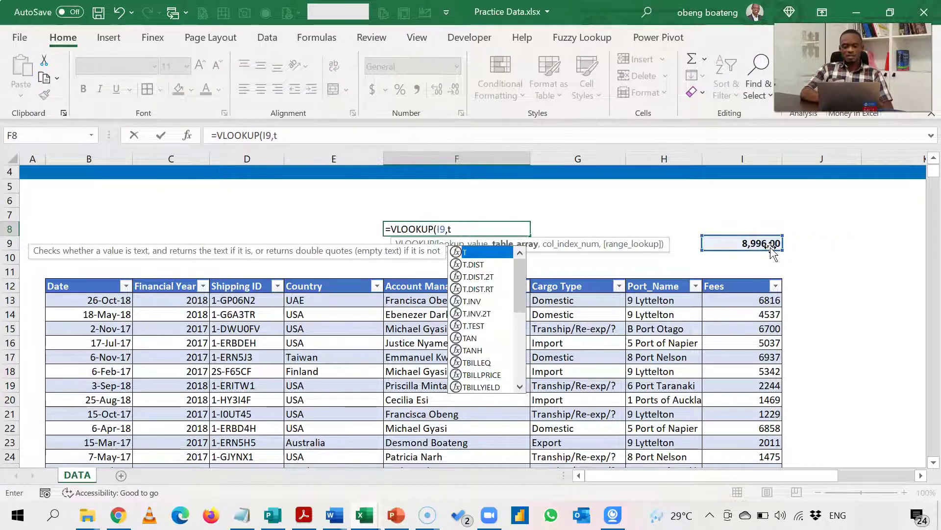
key("BackSpace")
type("Sales")
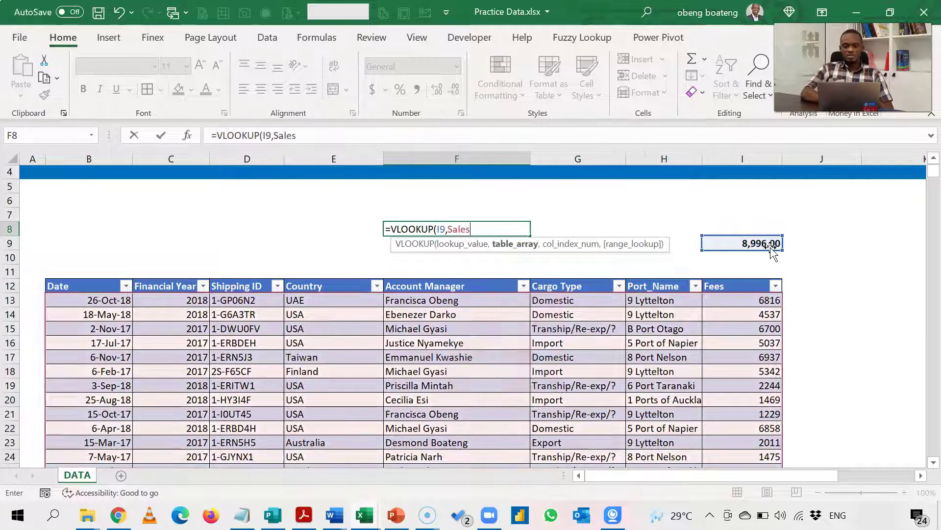
type(",")
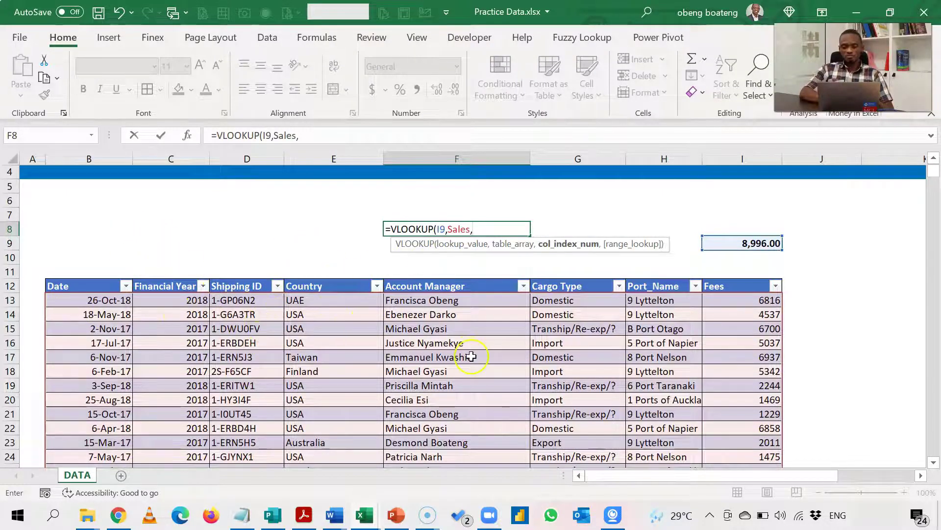
type("5,")
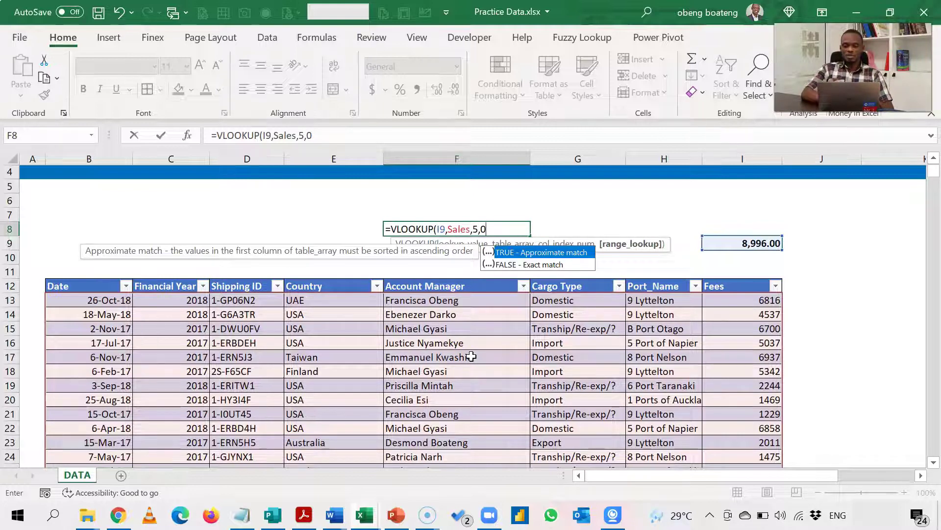
type("0)")
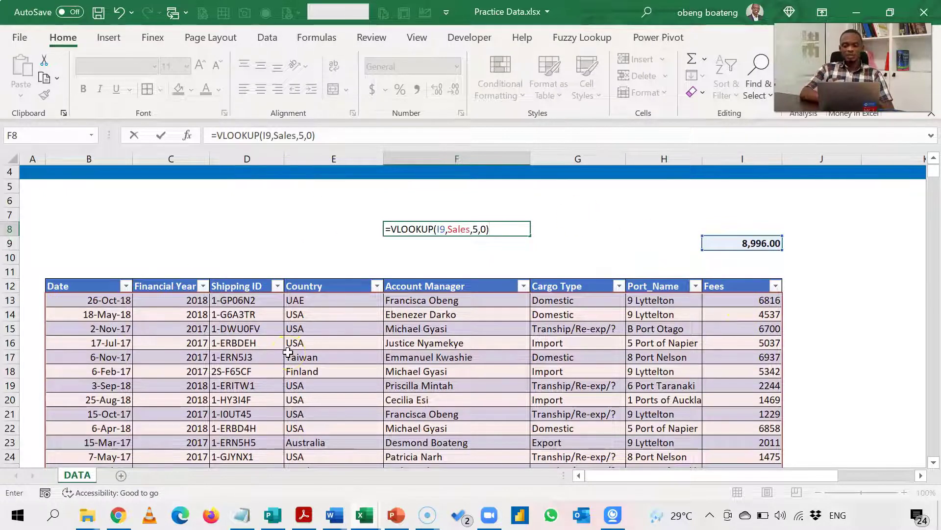
key("Return")
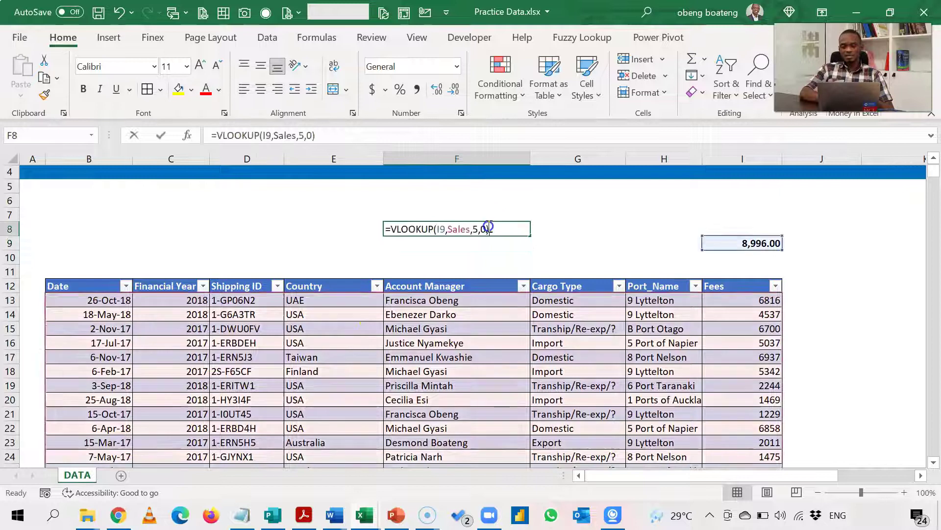
key("ctrl+Return")
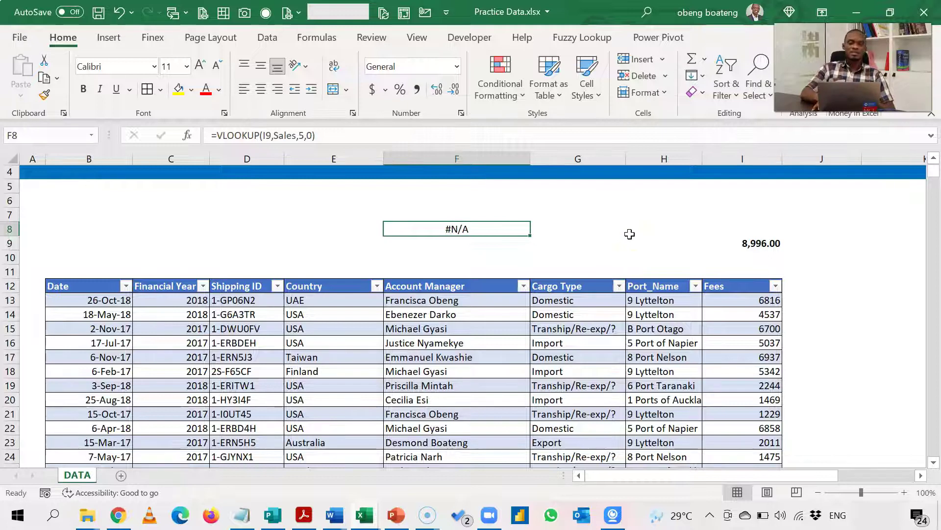
key("Delete")
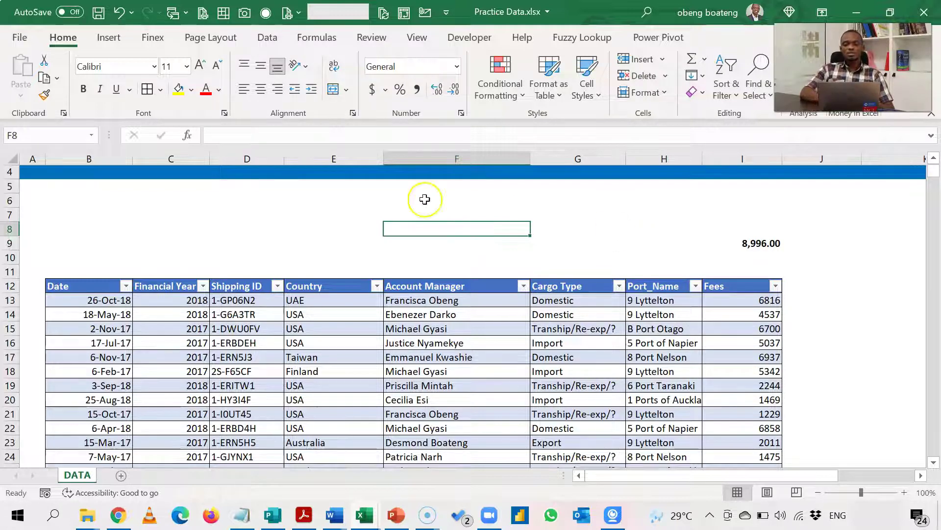
- In E7, start =INDEX(Sales[Account Manager], followed by a MATCH function
left_click(320, 196)
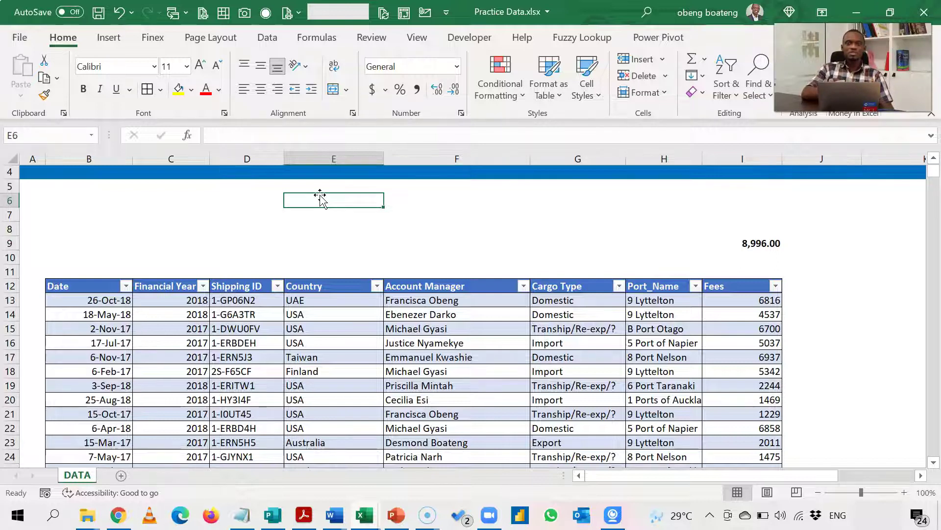
left_click(319, 215)
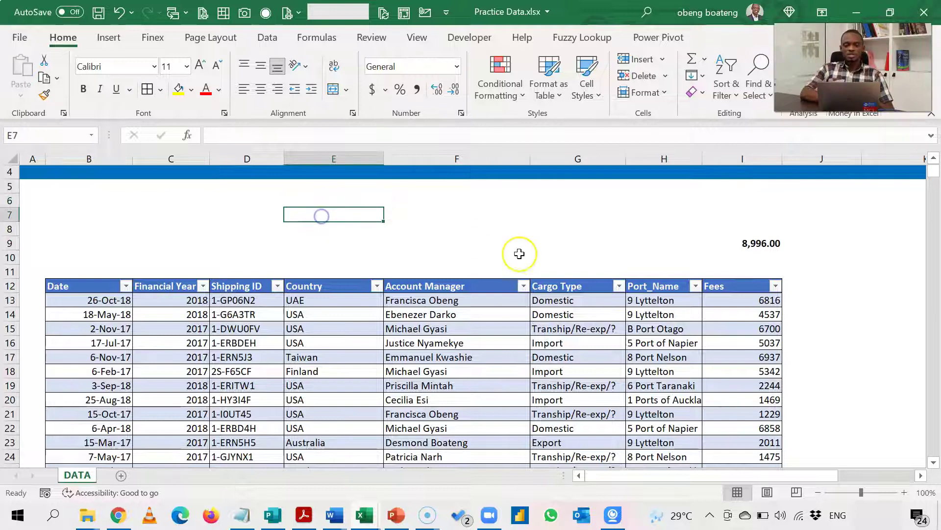
type("=")
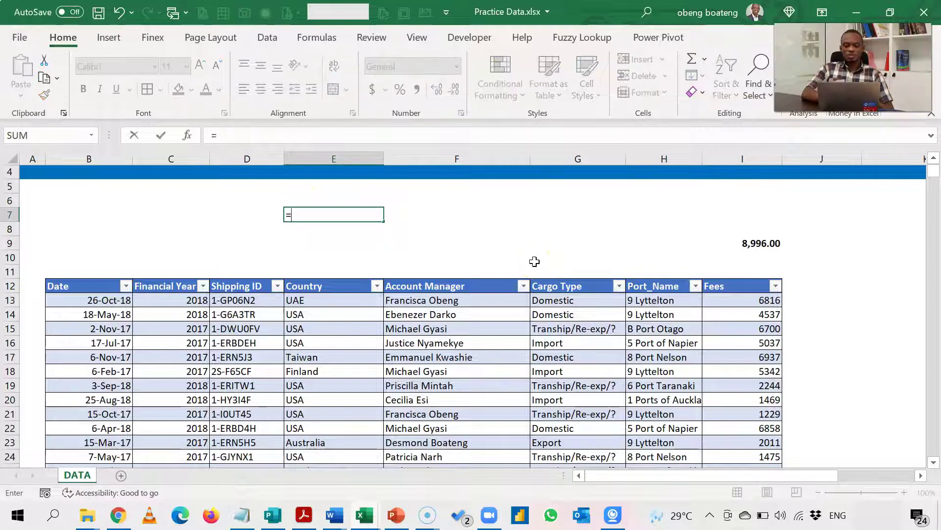
type("ind")
key("Tab")
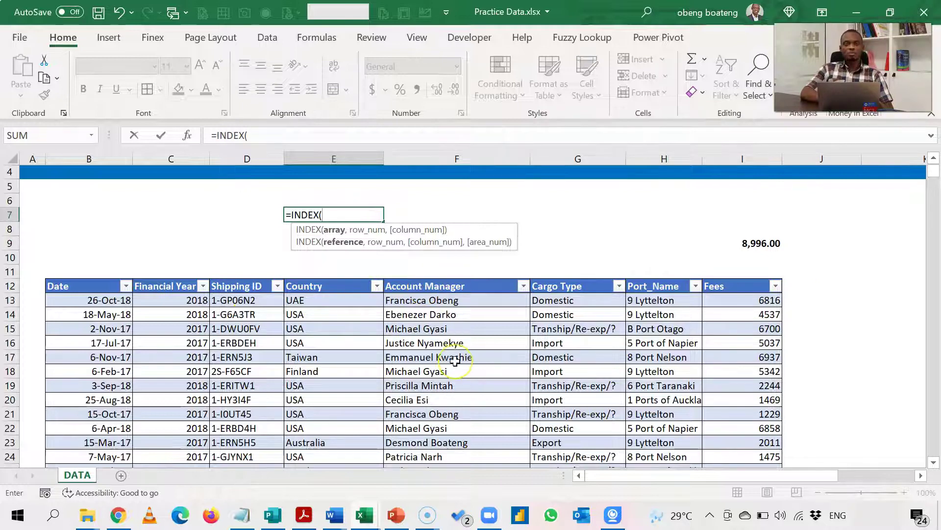
type("Sales")
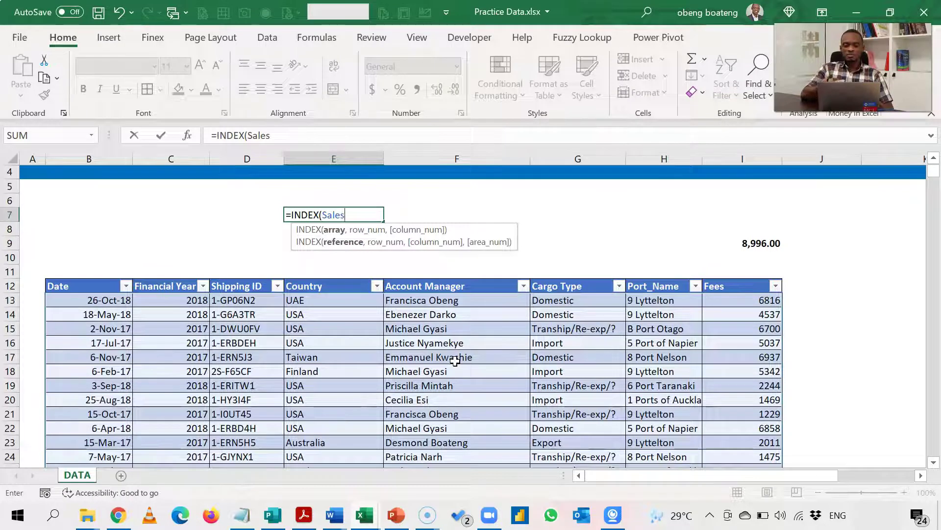
type("[a")
key("Tab")
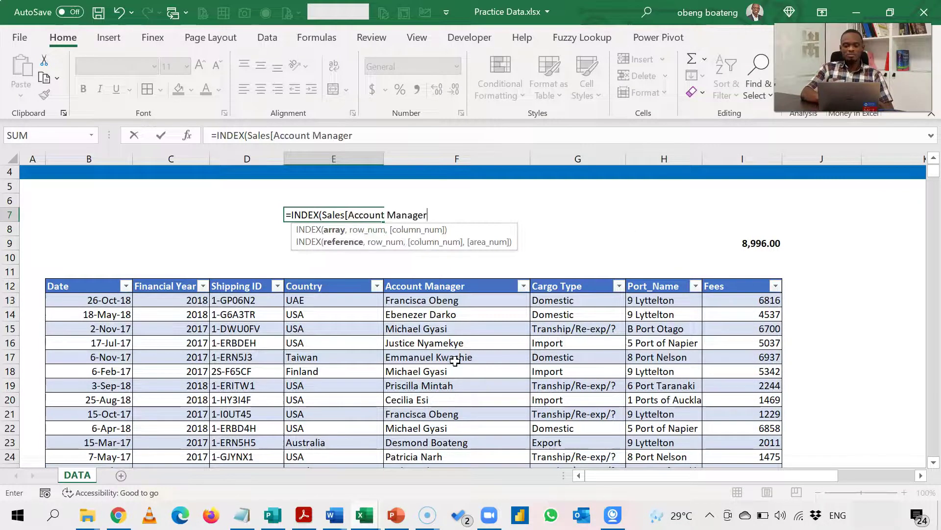
type("]")
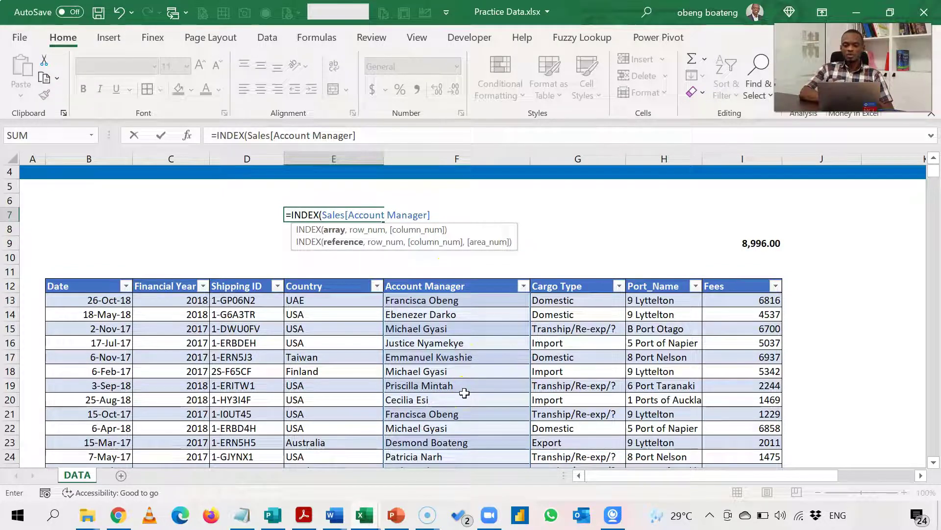
type(",ma")
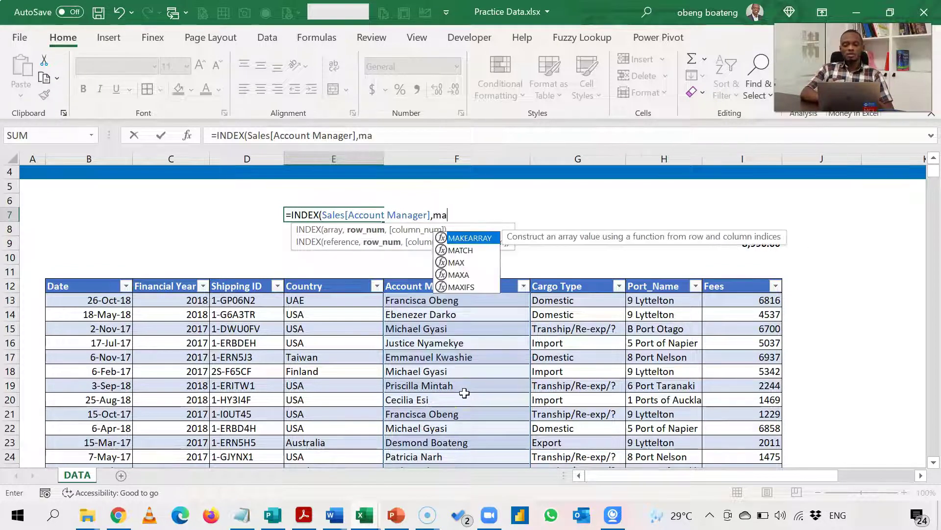
key("Tab")
key("BackSpace")
key("BackSpace")
key("BackSpace")
key("BackSpace")
key("BackSpace")
key("BackSpace")
key("BackSpace")
key("BackSpace")
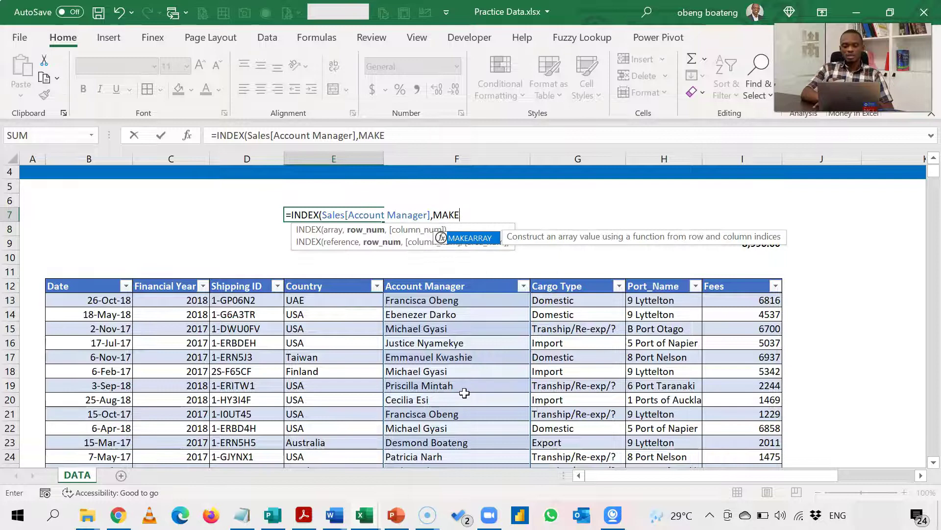
key("Down")
key("Tab")
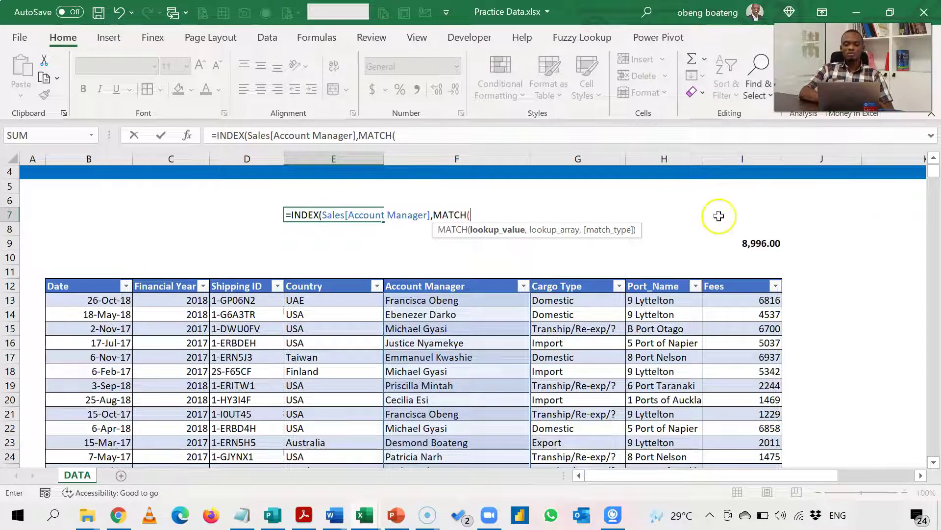
- Give MATCH the lookup value I9, range Sales[Fees] and exact match 0, closing both brackets
left_click(760, 251)
left_click(760, 243)
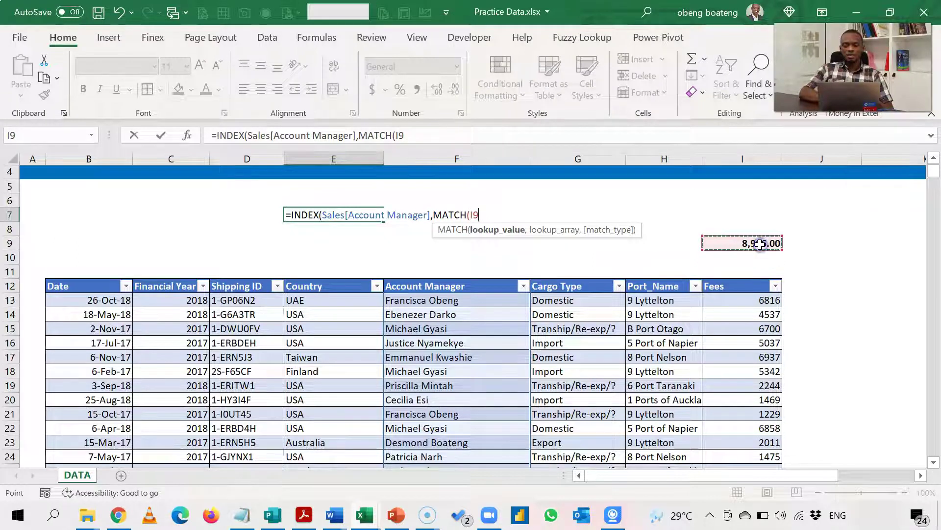
type(",")
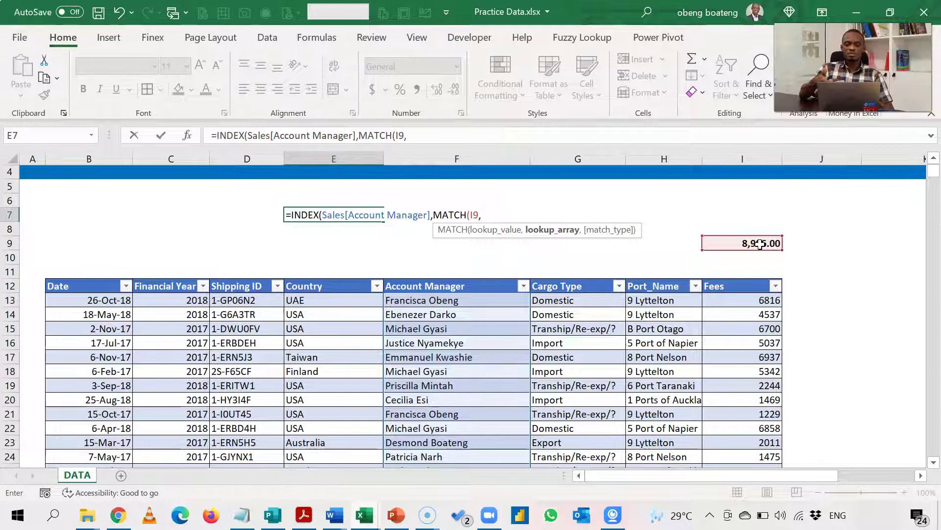
type("sa")
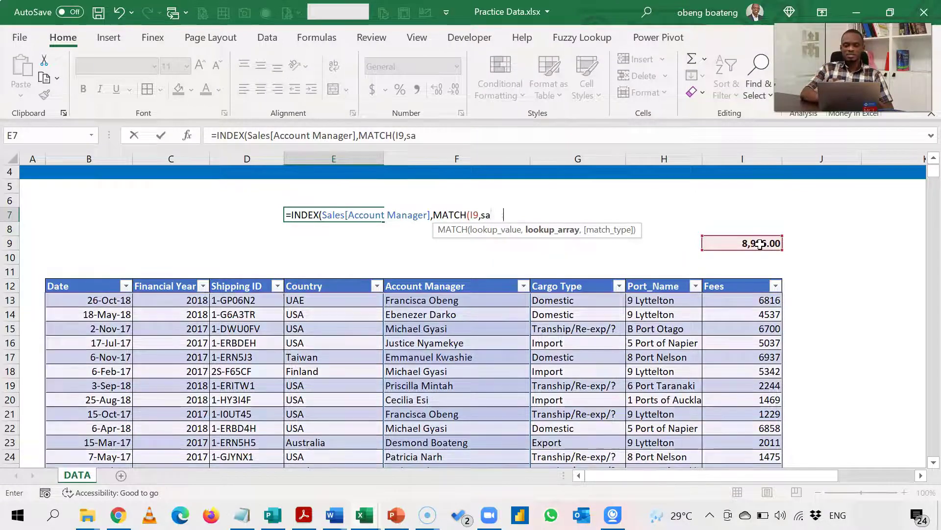
key("Tab")
type("[")
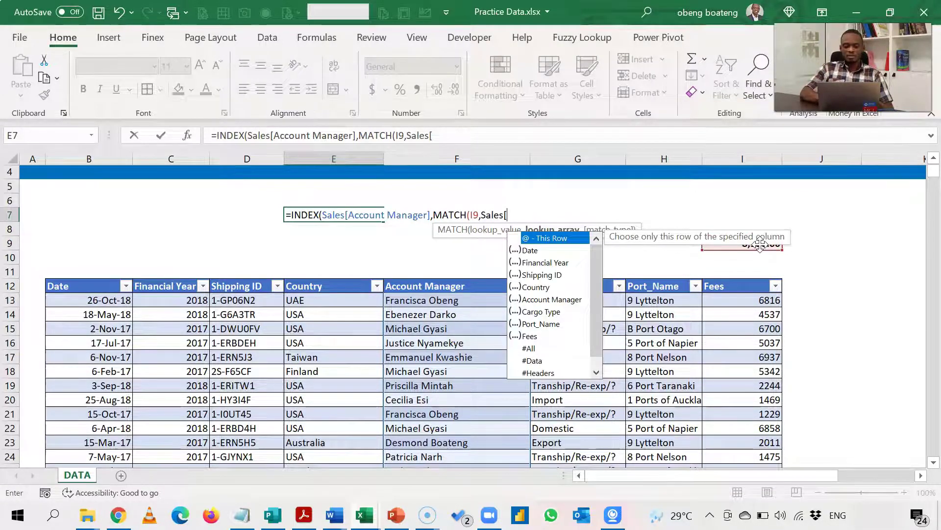
type("fe")
key("Tab")
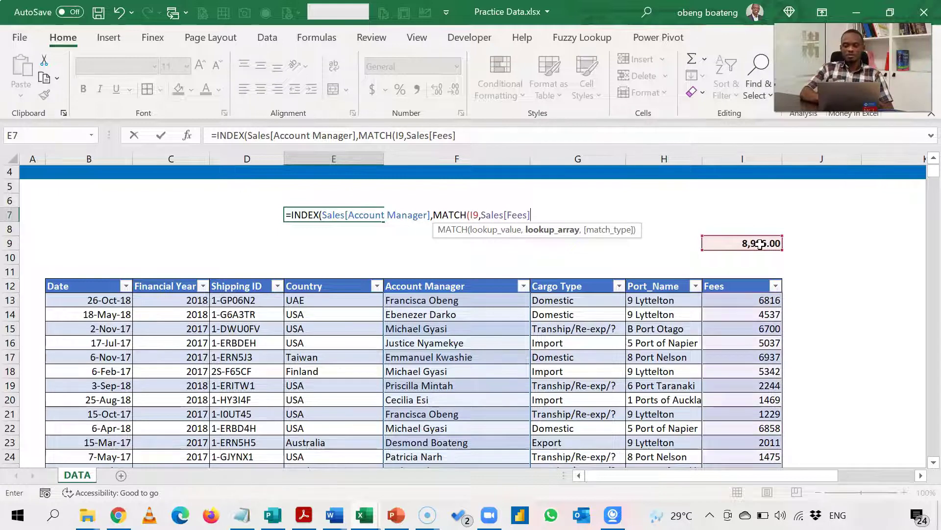
type(",")
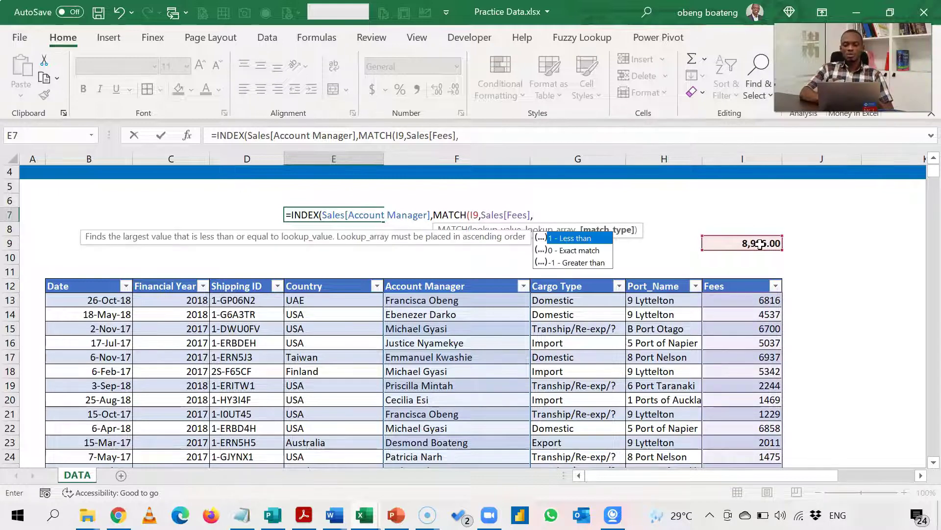
key("Down")
key("Tab")
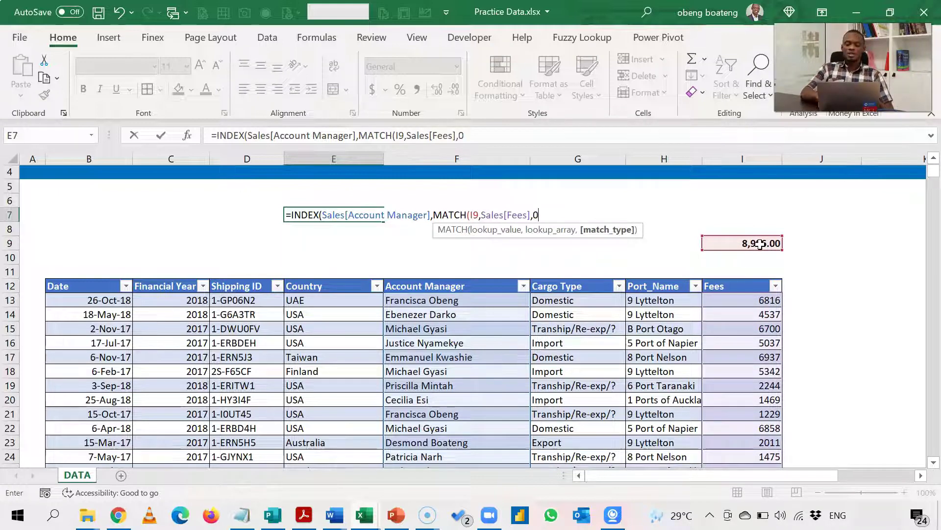
type(")")
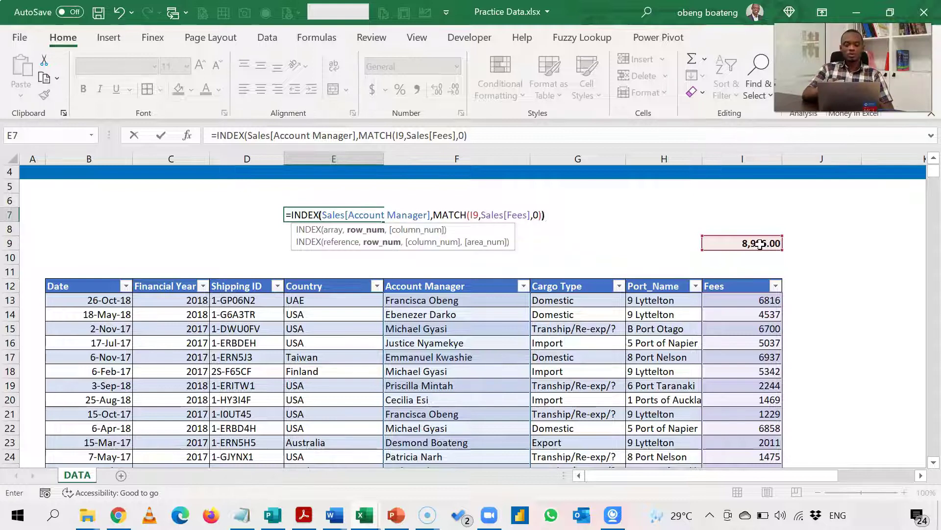
type(")")
key("Return")
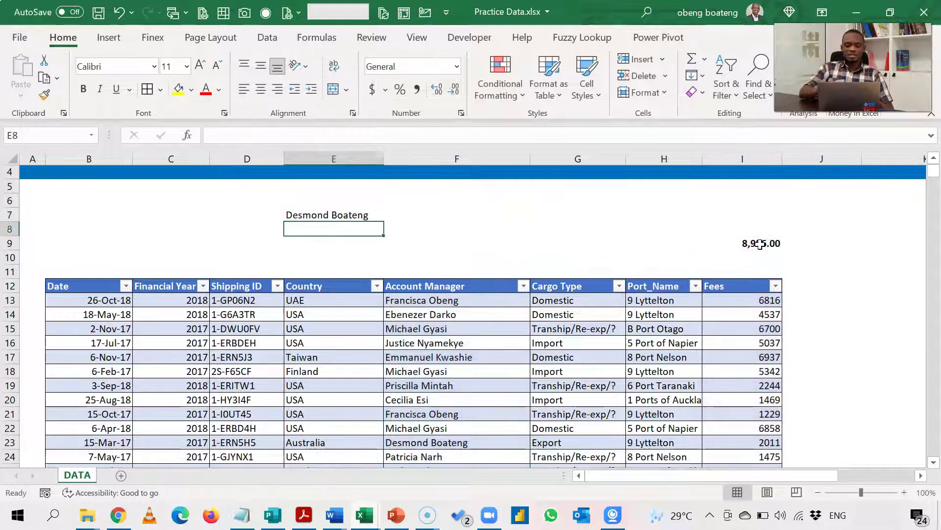
key("Up")
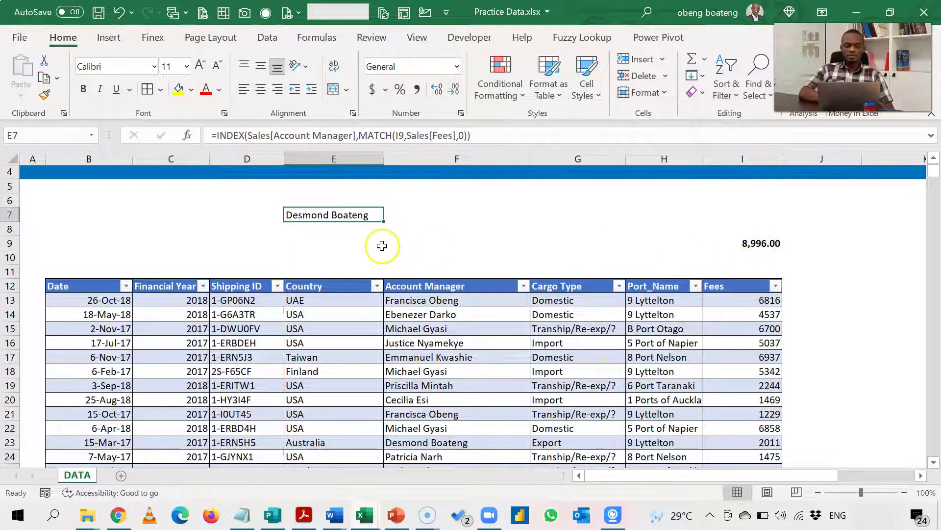
- Type the labels "INDEX MATCH" in D7 and "XLOOKUP" in D8, ending at E8
left_click(251, 214)
type("IN")
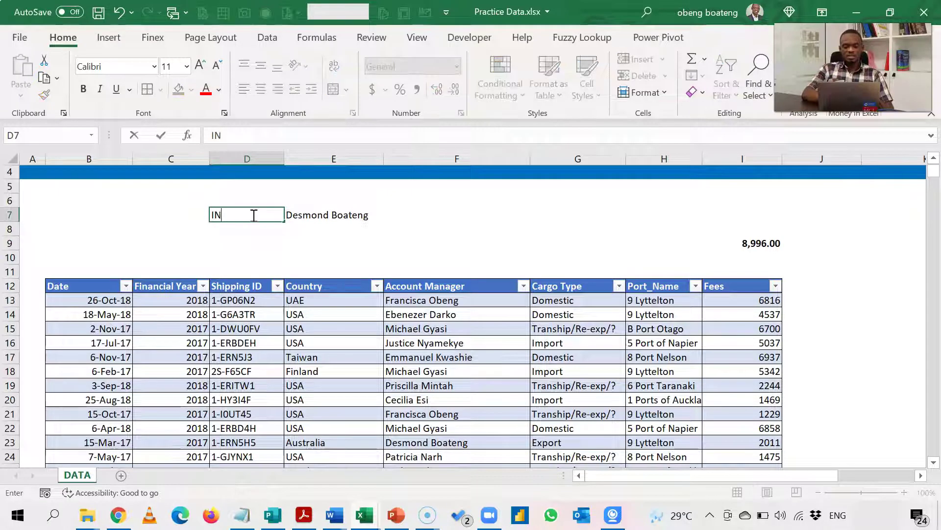
type("DEX MATCH")
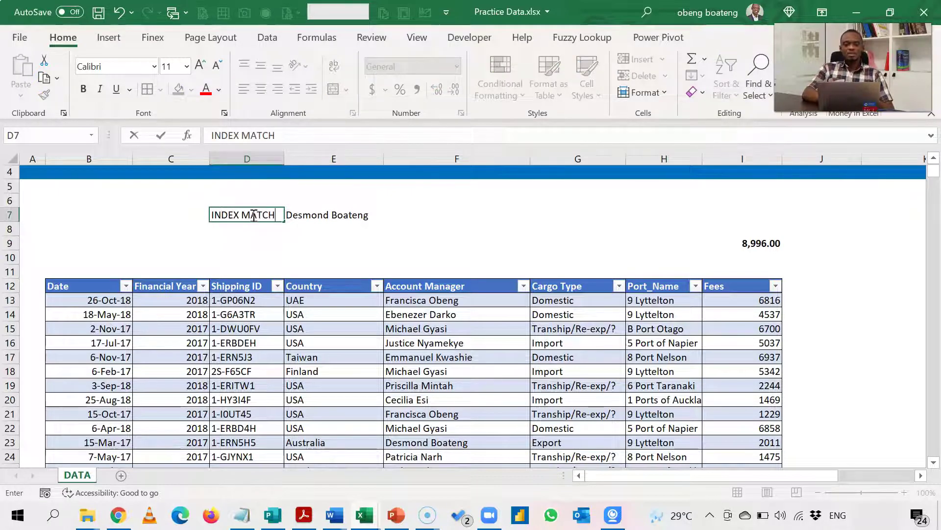
key("Return")
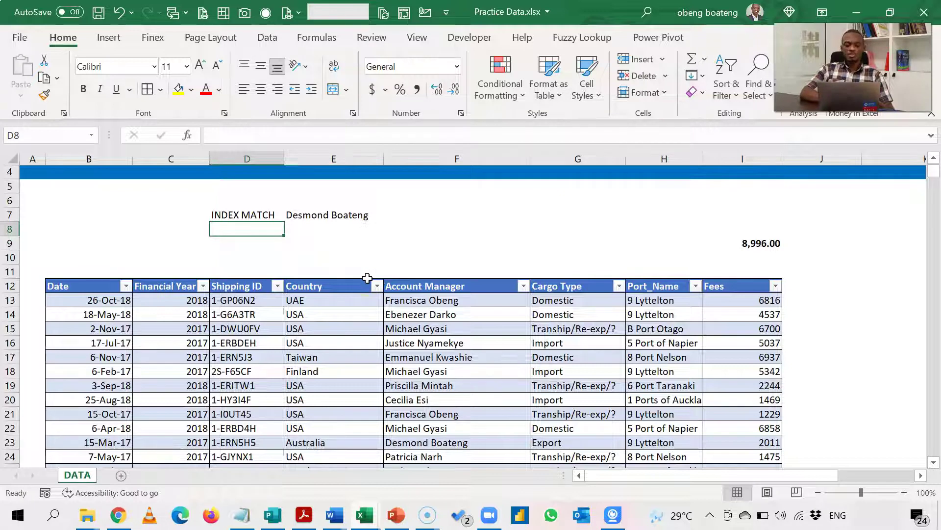
type("XLOOKUP")
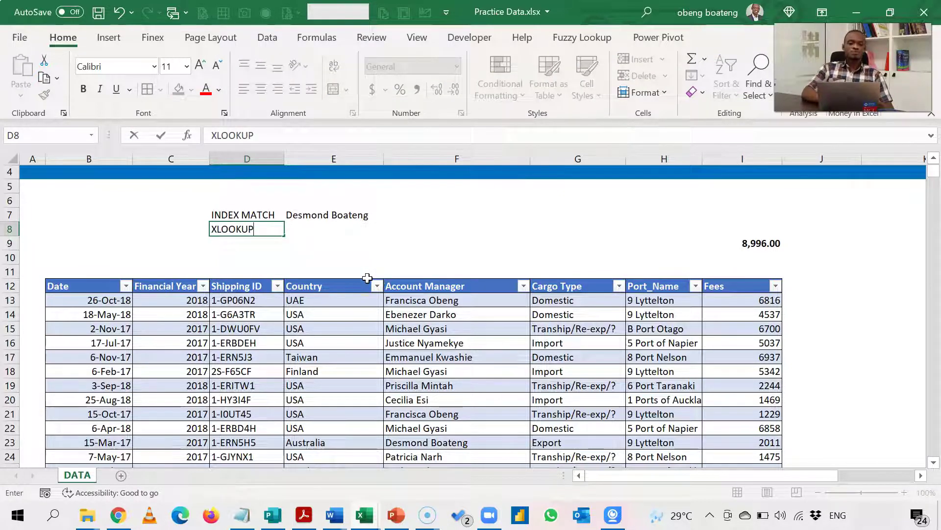
key("Return")
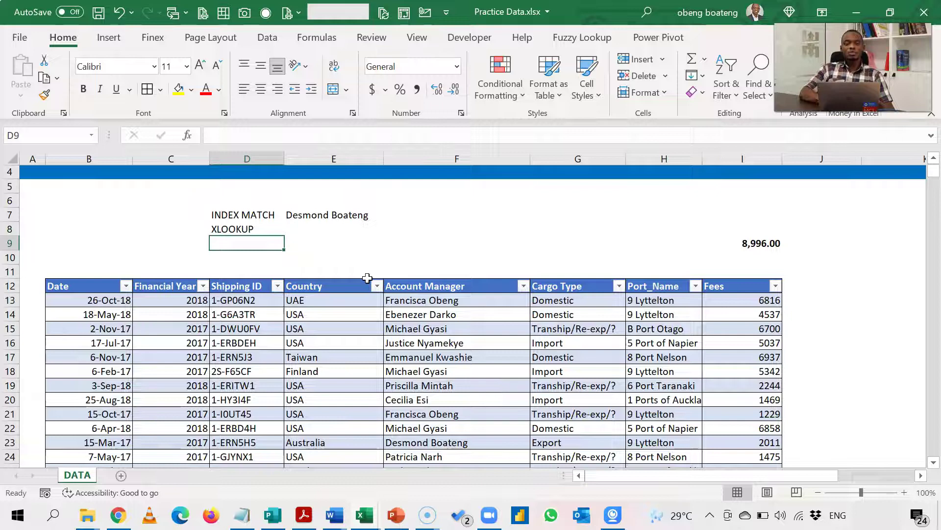
key("Up")
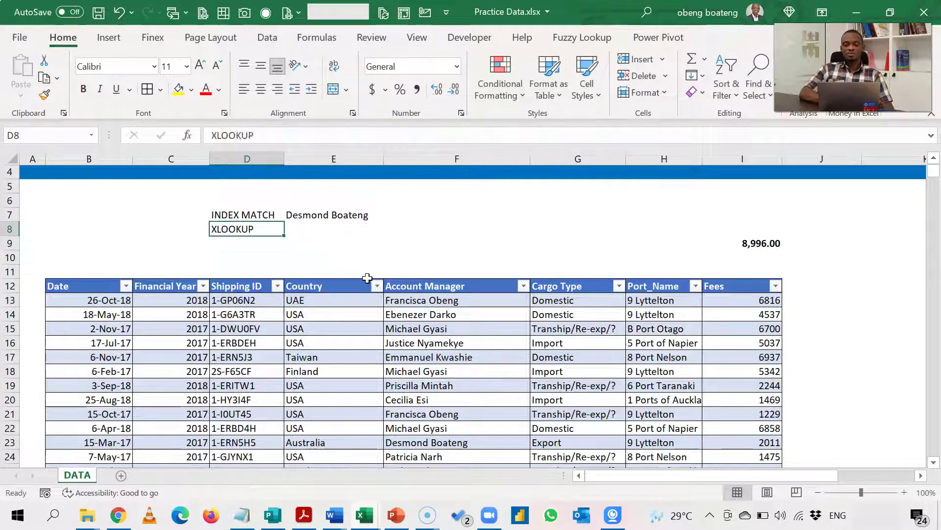
key("Right")
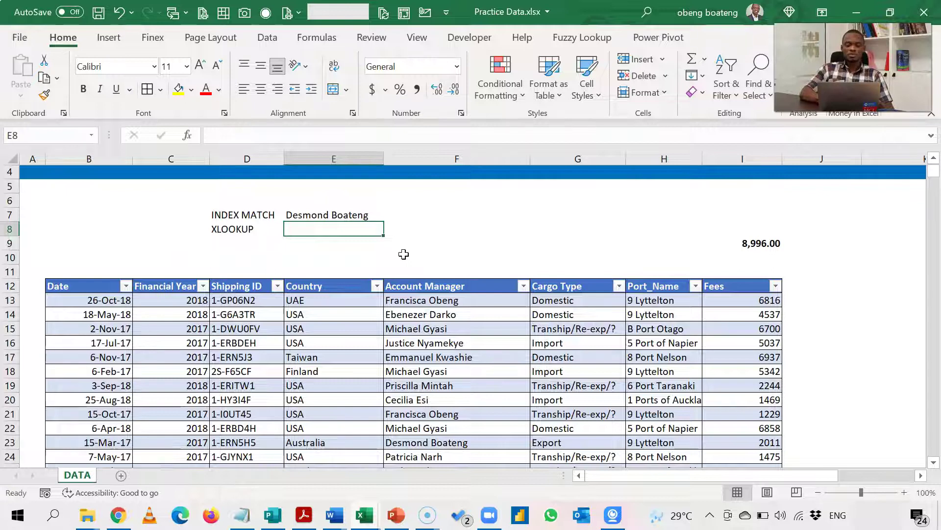
- Enter =XLOOKUP(I9,Sales[Fees],Sales[Account Manager]) in E8
type("=XL")
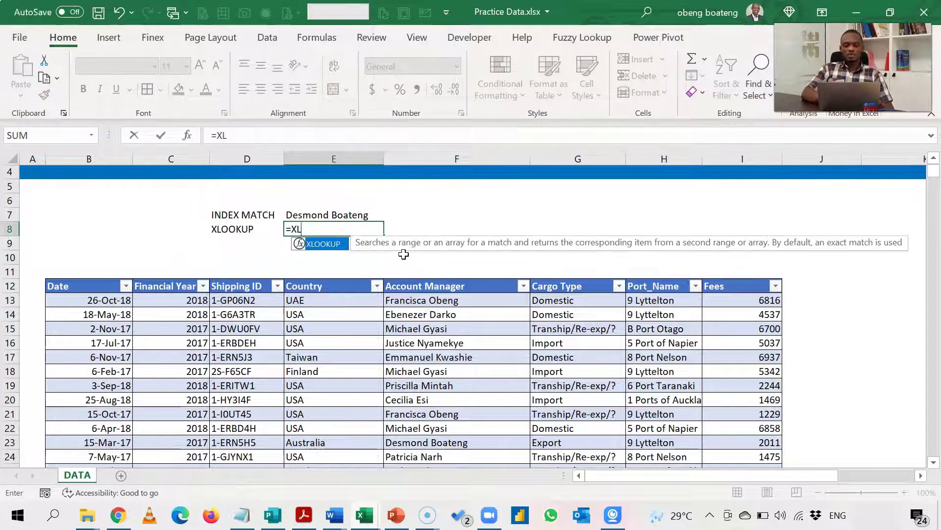
key("Tab")
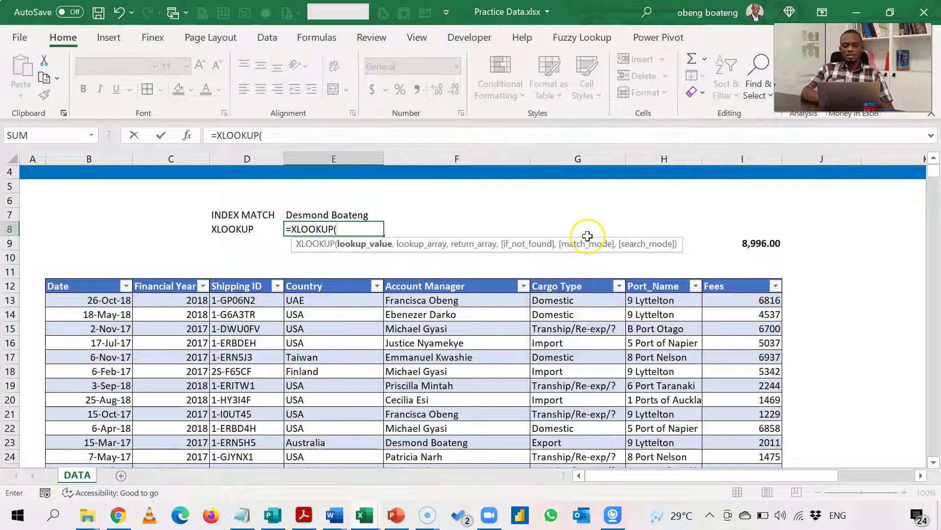
left_click(755, 243)
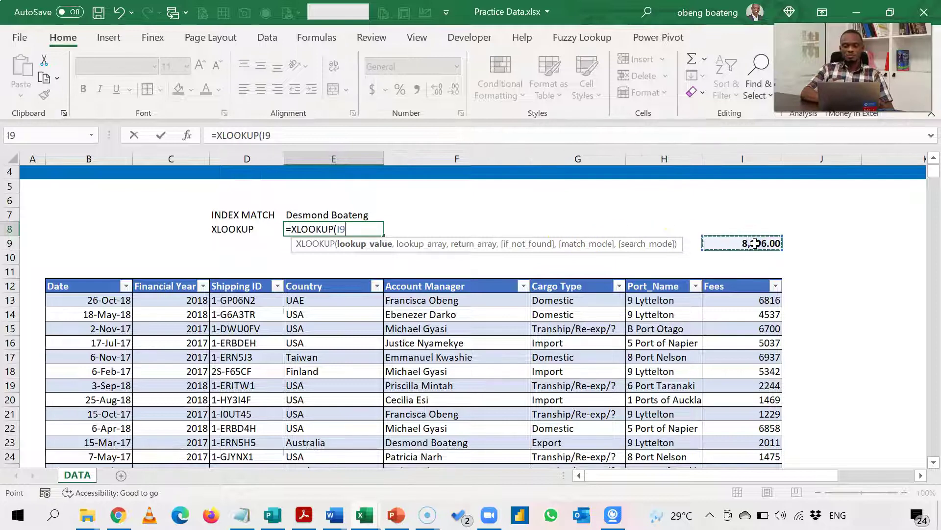
type(",S")
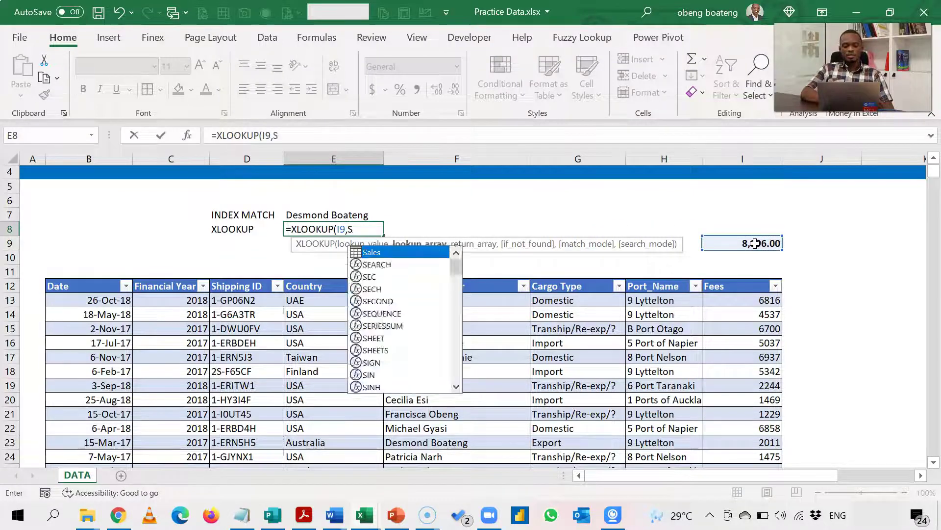
type("ales[")
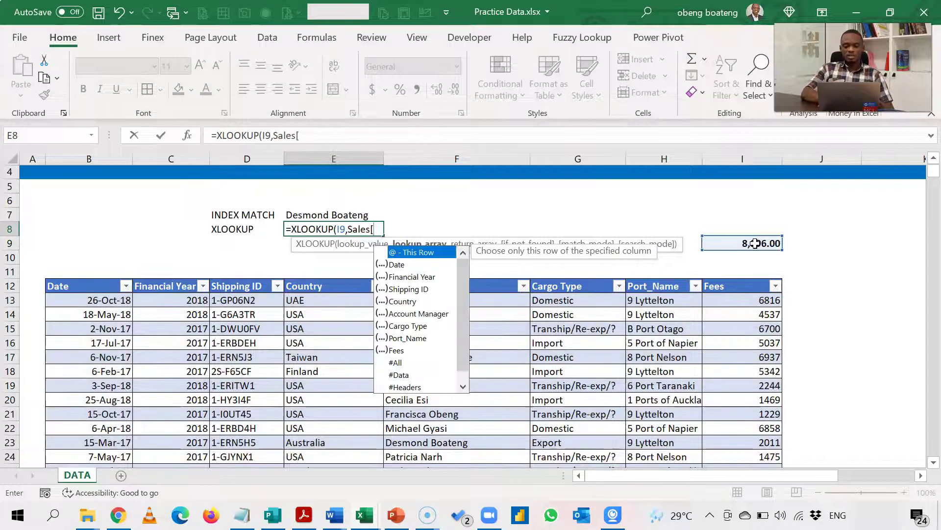
type("Fees")
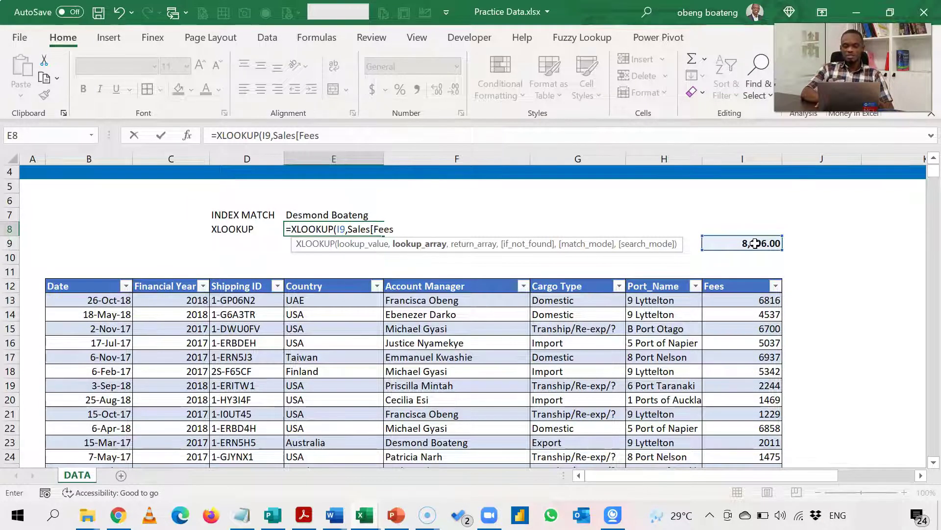
type("]")
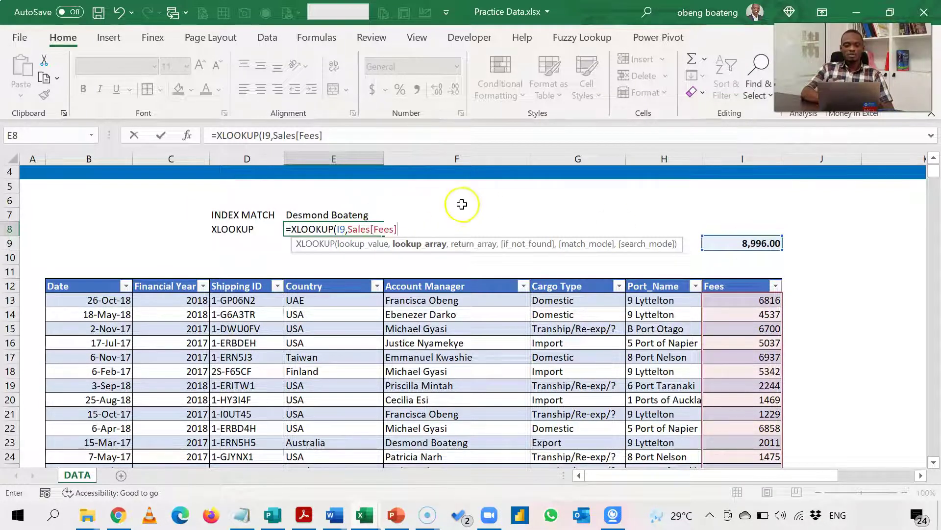
type(",")
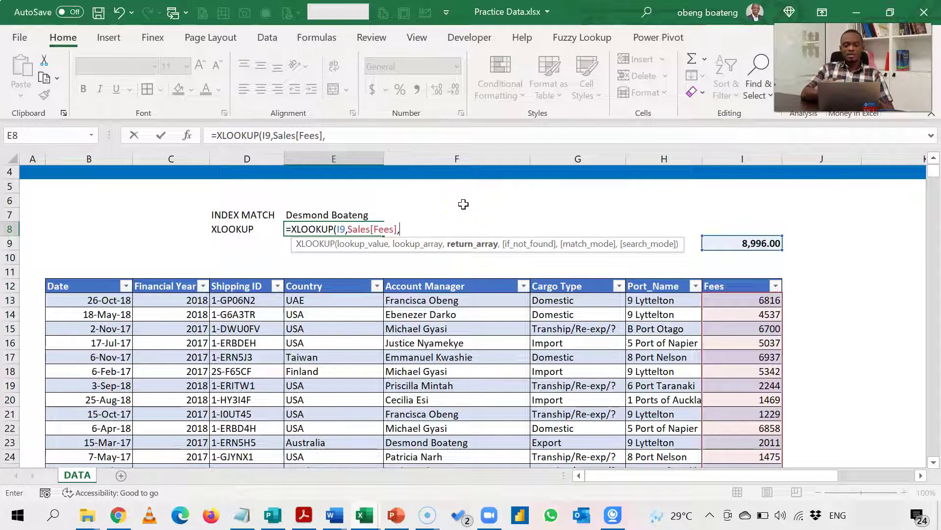
type("Sales[")
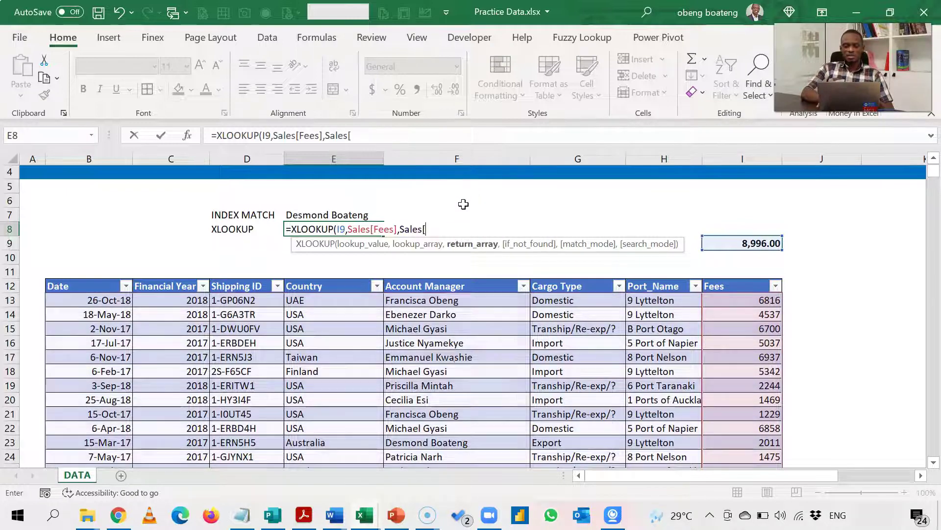
key("Down")
key("Down")
key("Down")
key("Down")
key("Down")
key("Tab")
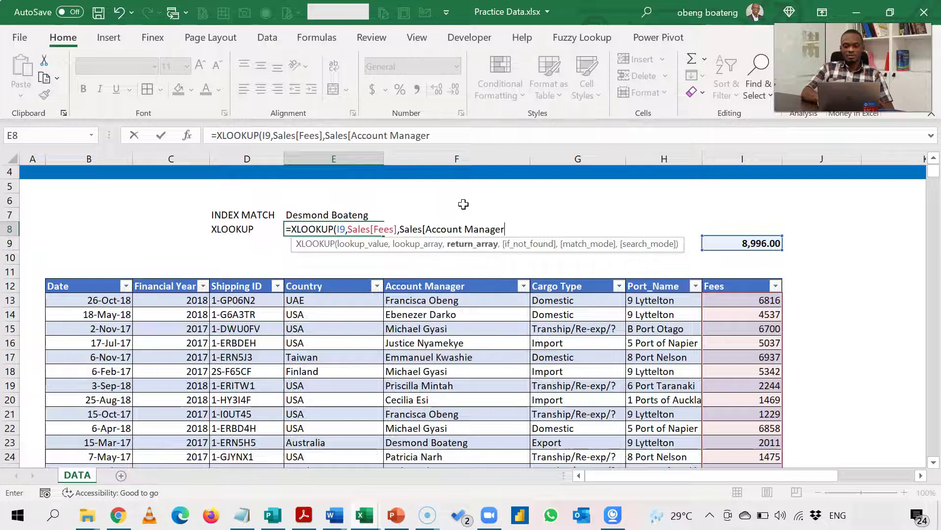
type("])")
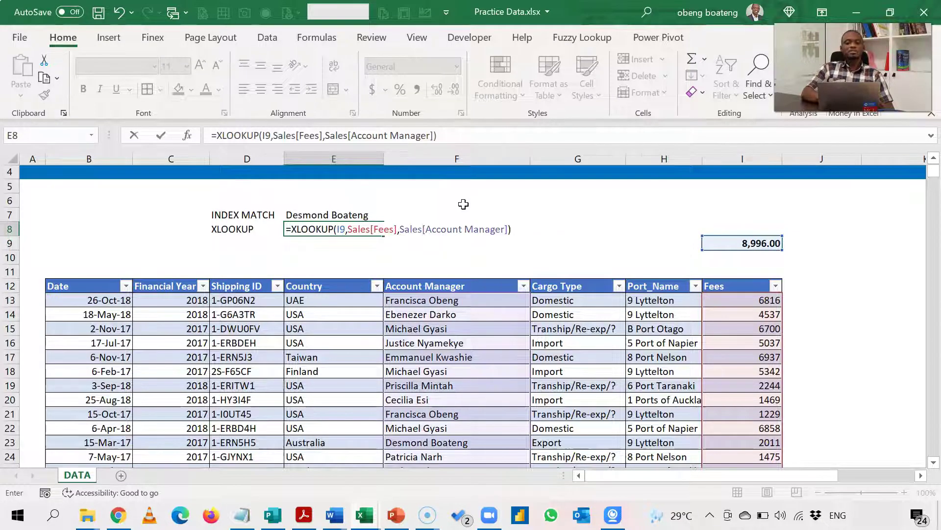
key("Return")
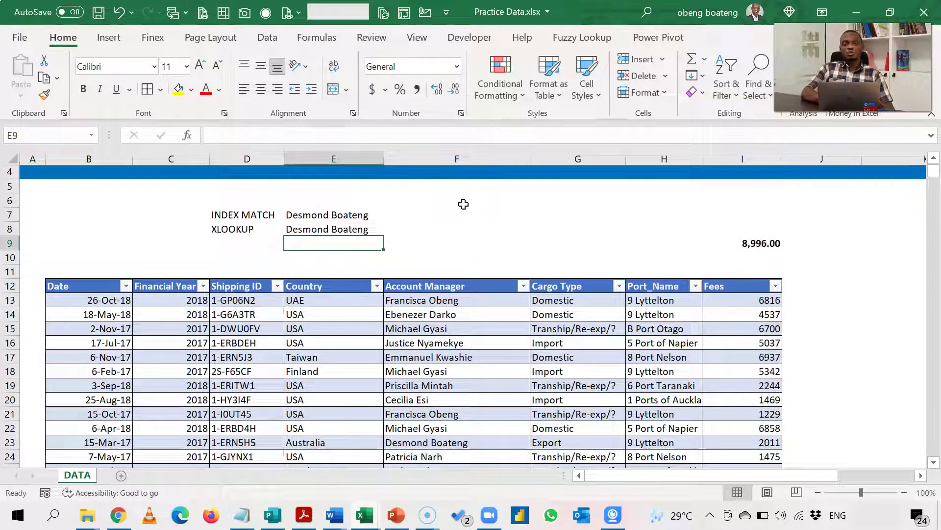
- Type "FILTER" into D9 as the third method label
key("Left")
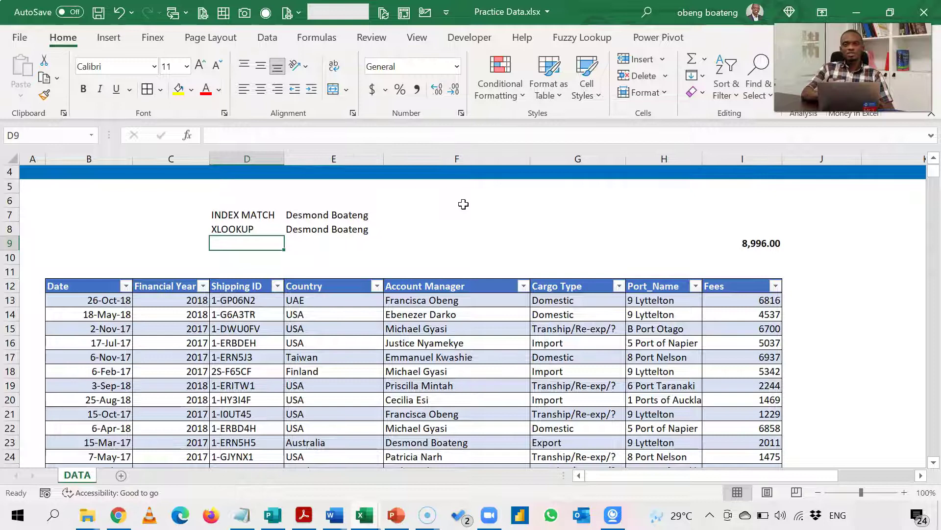
type("FI")
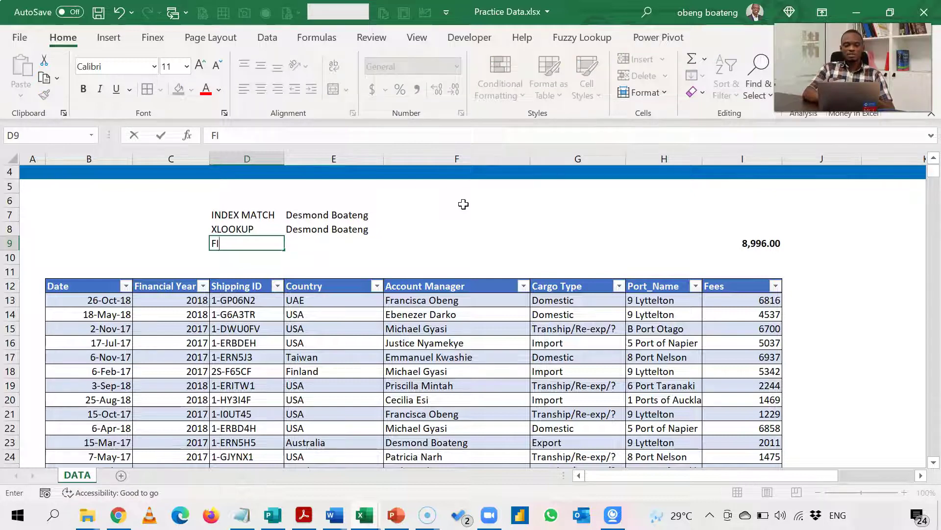
type("LTER")
key("Tab")
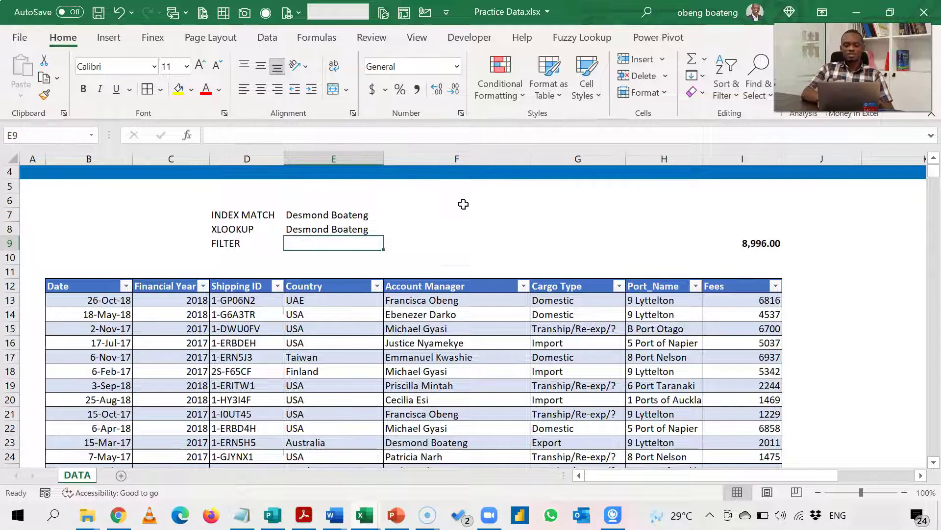
- Enter =FILTER(Sales[Account Manager],Sales[Fees]=I9) in E9, returning the top-fee account manager
type("=FILTER(")
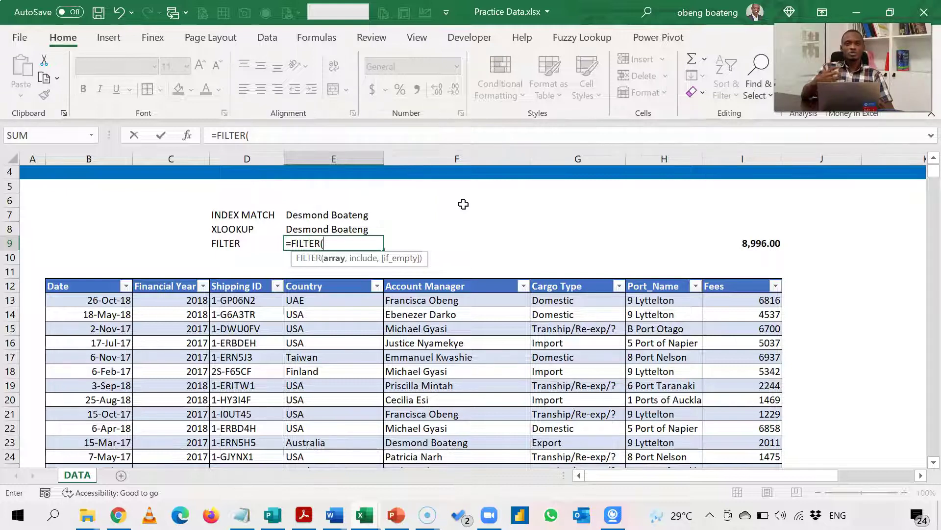
type("Sales")
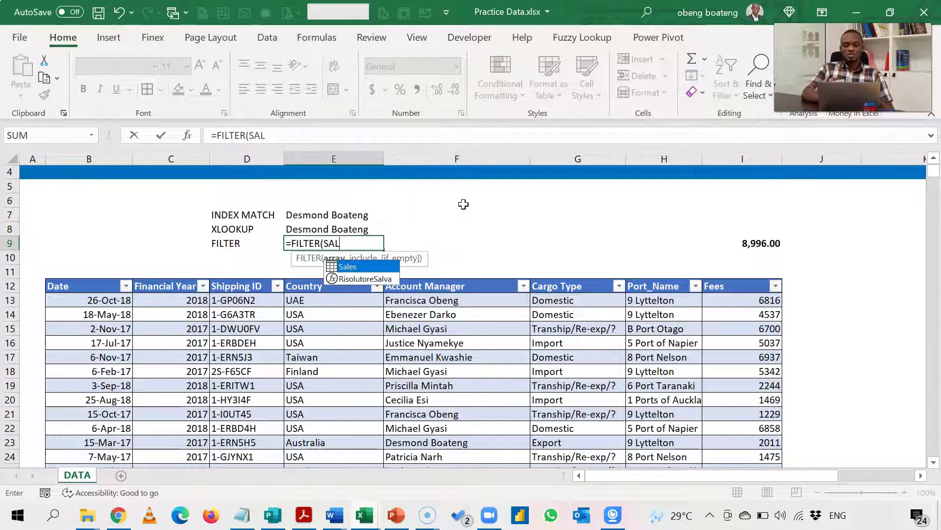
type("[A")
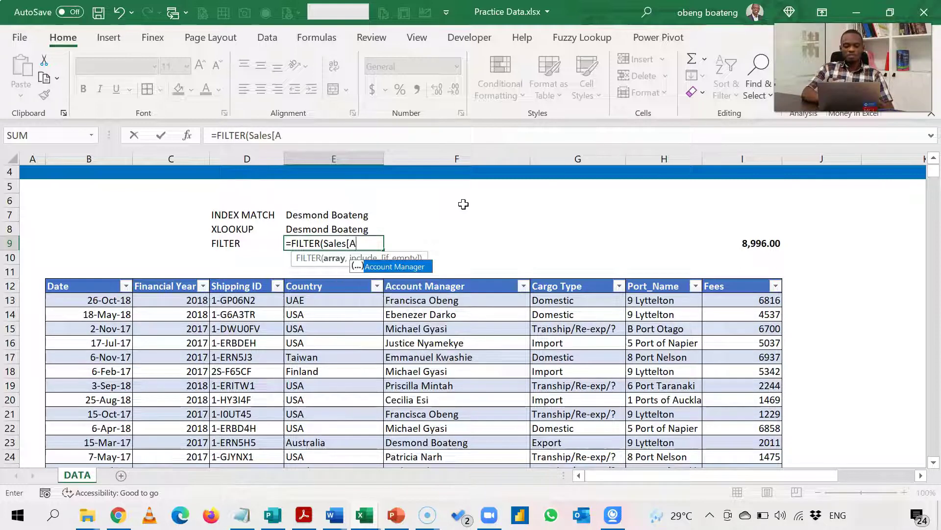
type("ccount Manager],")
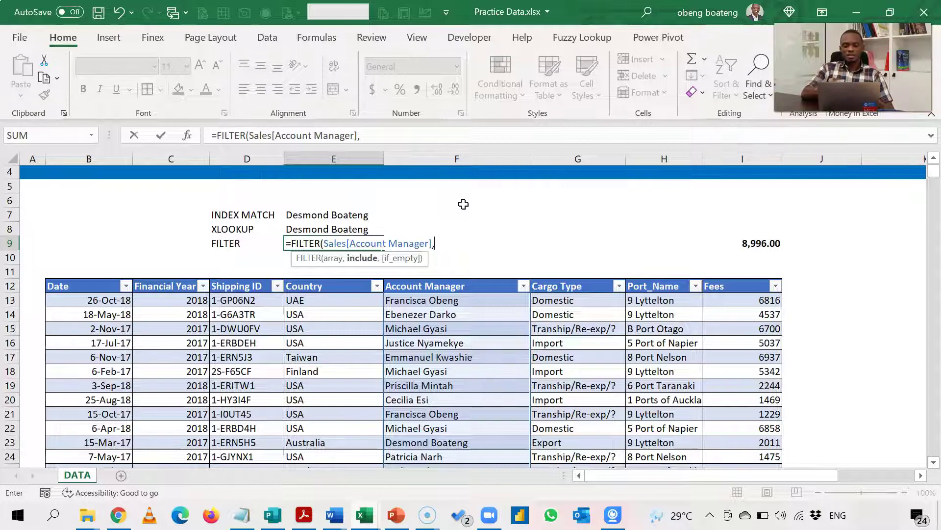
type("Sales[")
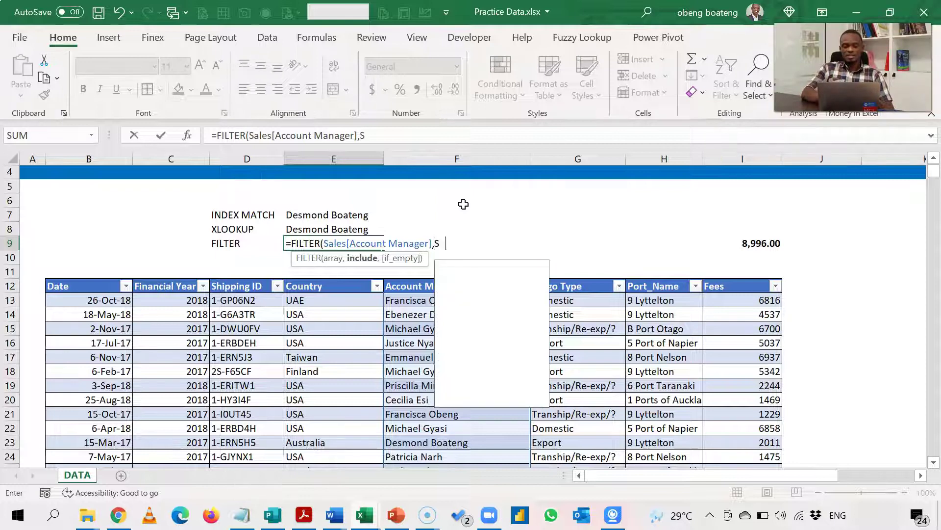
type("FE")
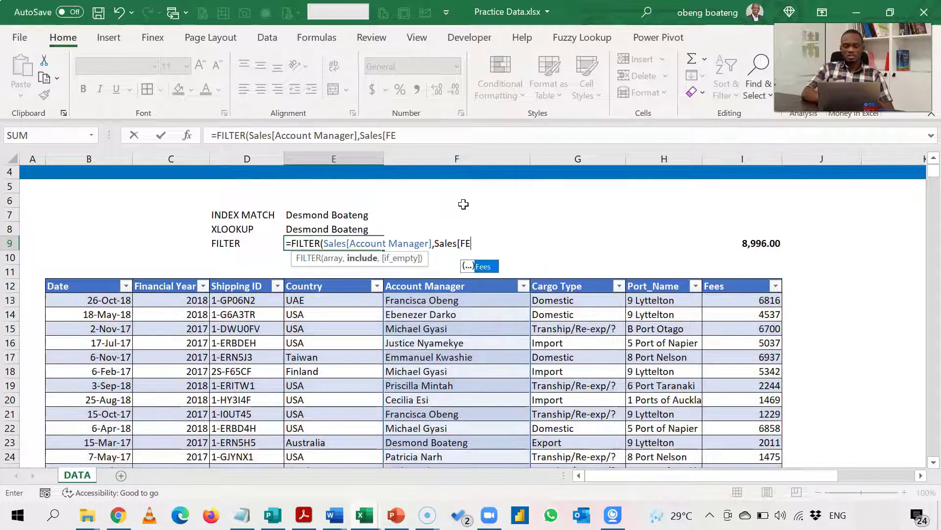
key("Tab")
type("]")
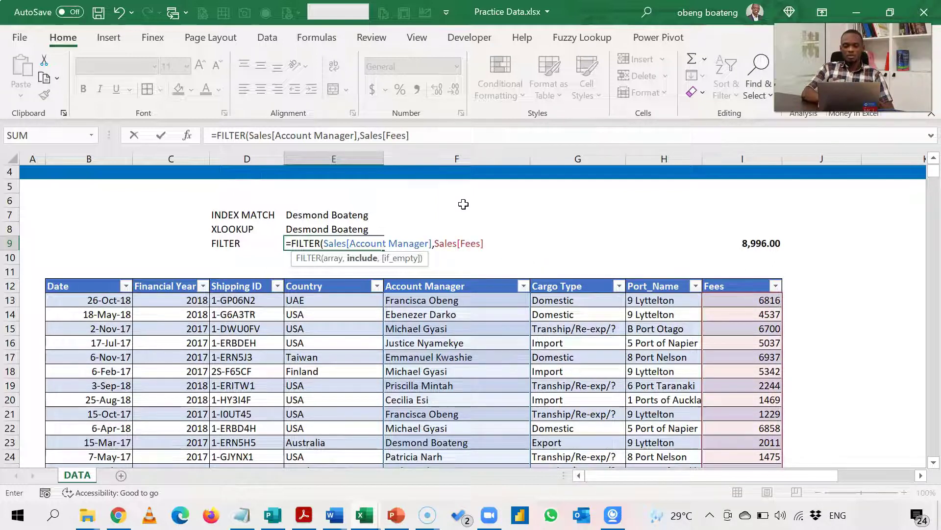
type("=")
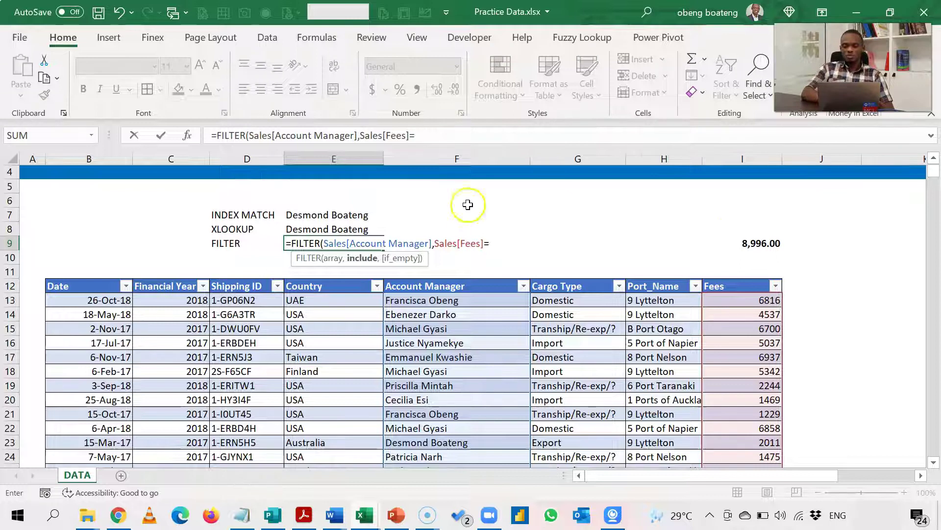
left_click(750, 242)
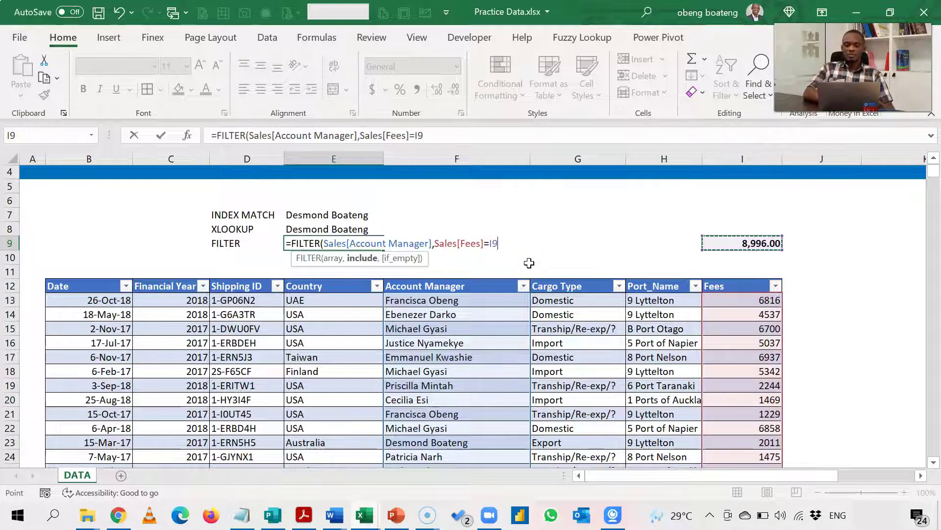
type(")")
key("Return")
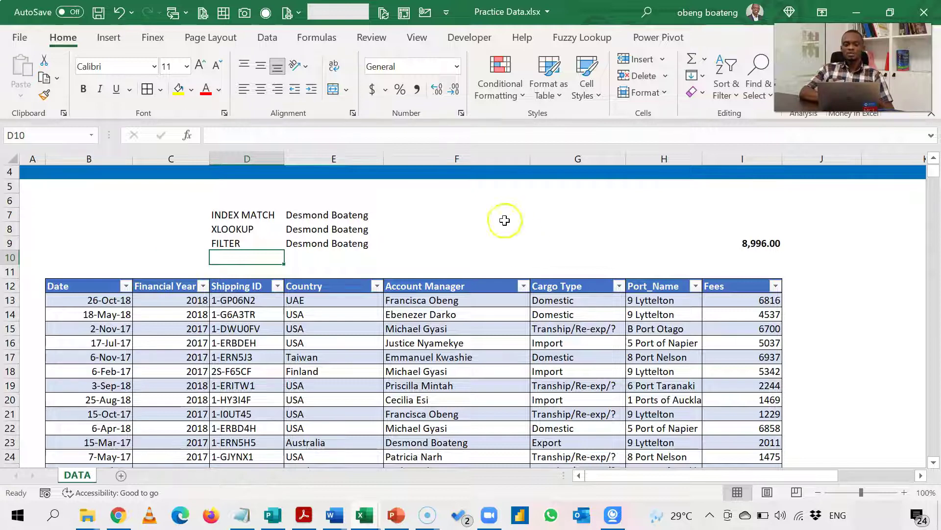
left_click(261, 217)
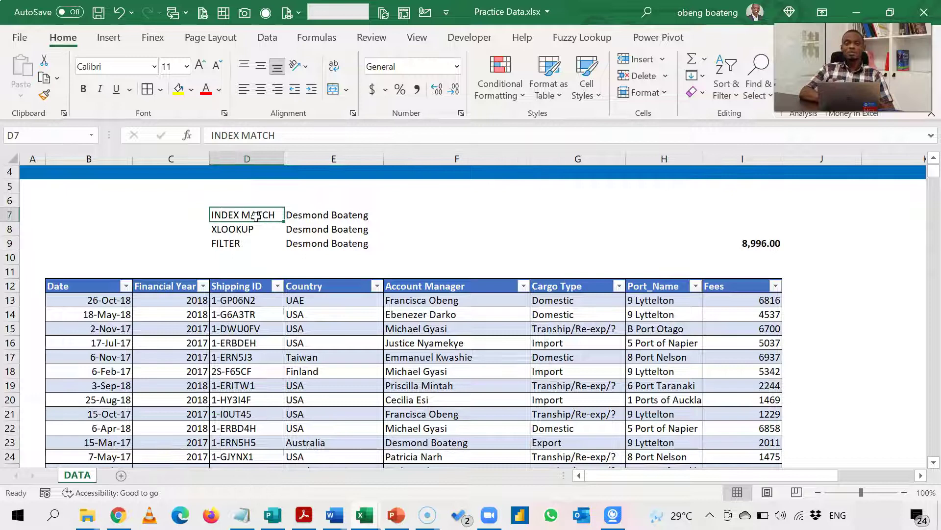
left_click_drag(248, 228, 246, 243)
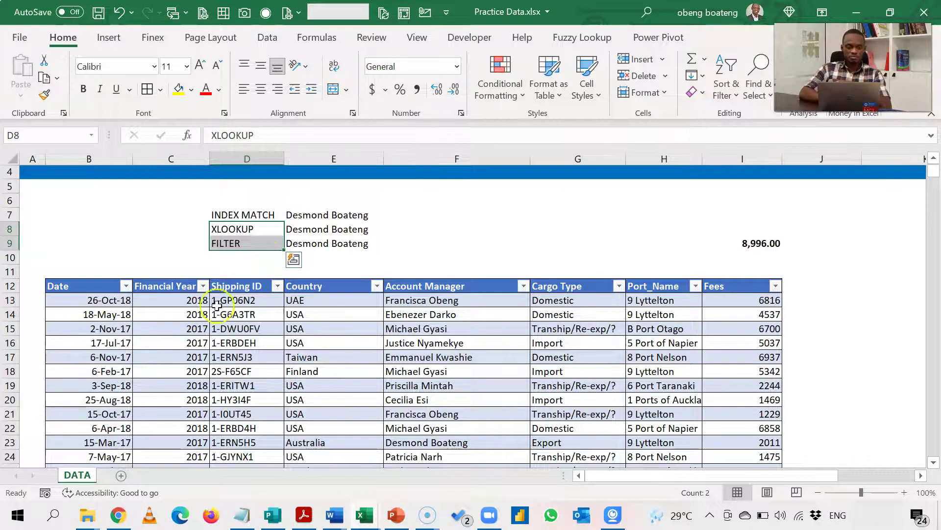
left_click(43, 460)
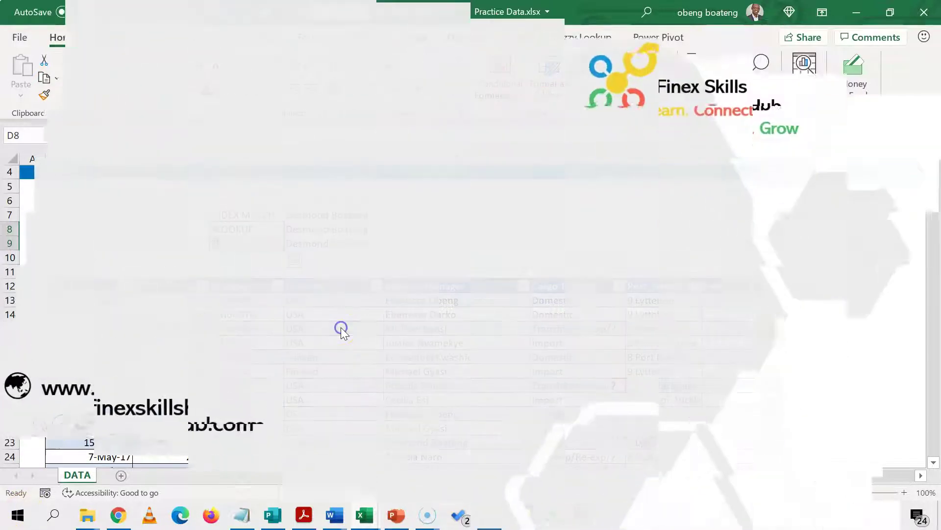